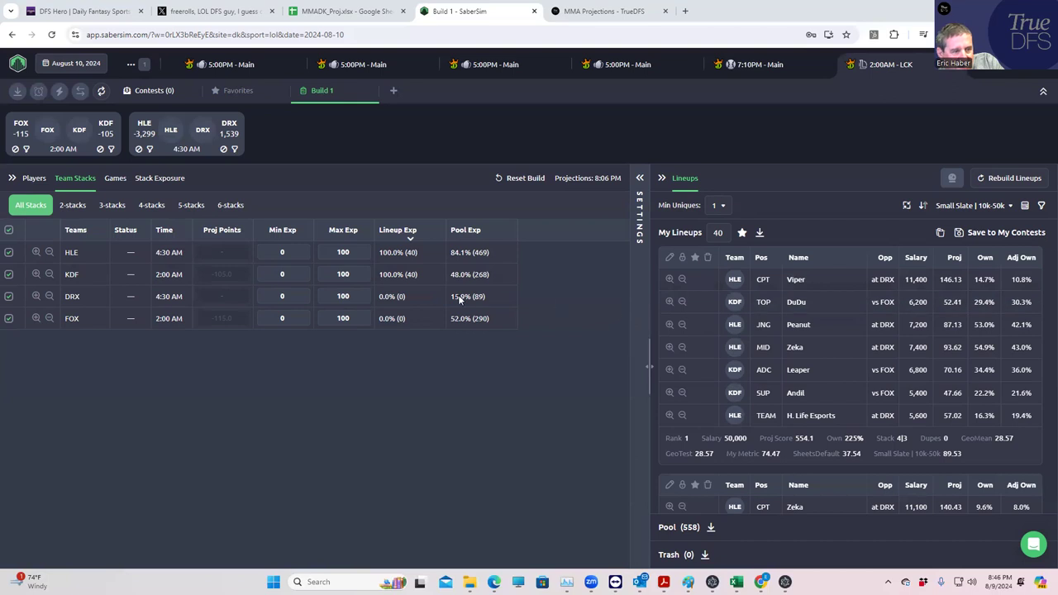
Step: Set Min Uniques to 2, then raise it to 3 unique players between lineups
{"action": "left_click", "coordinate": [716, 208]}
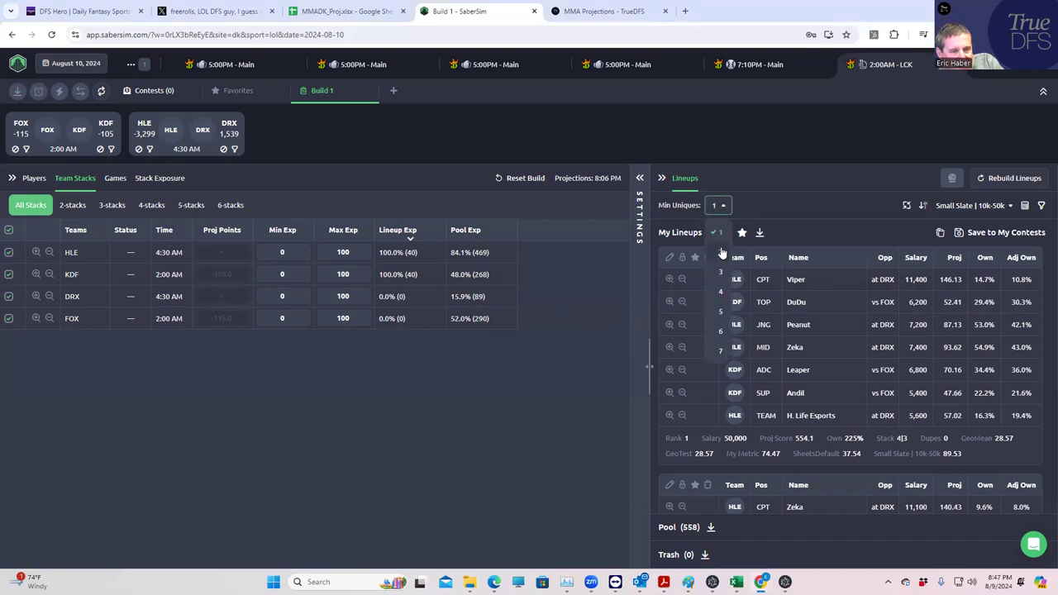
{"action": "left_click", "coordinate": [721, 252]}
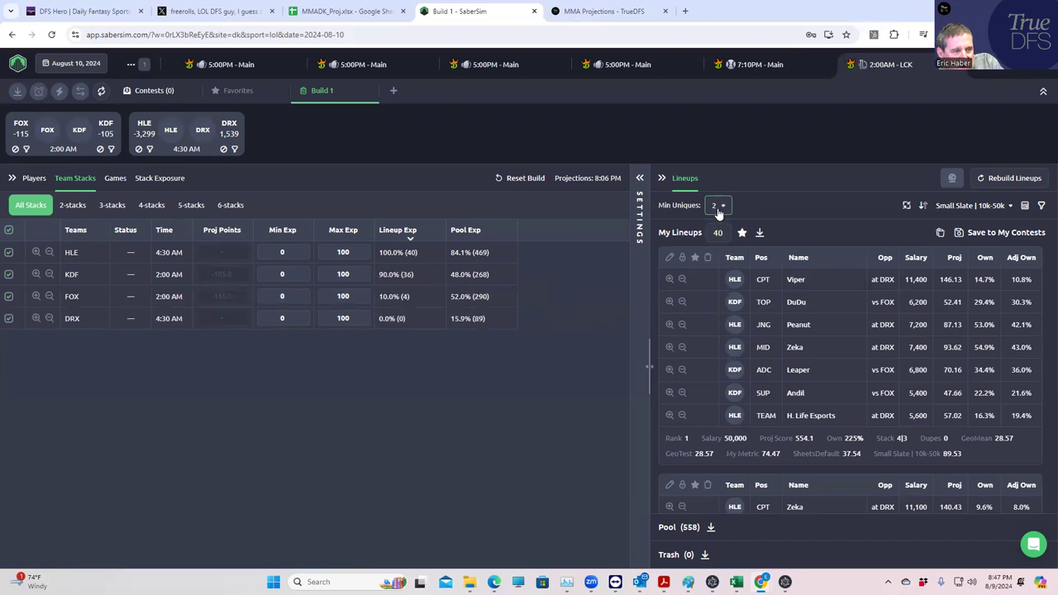
{"action": "left_click", "coordinate": [719, 208]}
{"action": "left_click", "coordinate": [721, 274]}
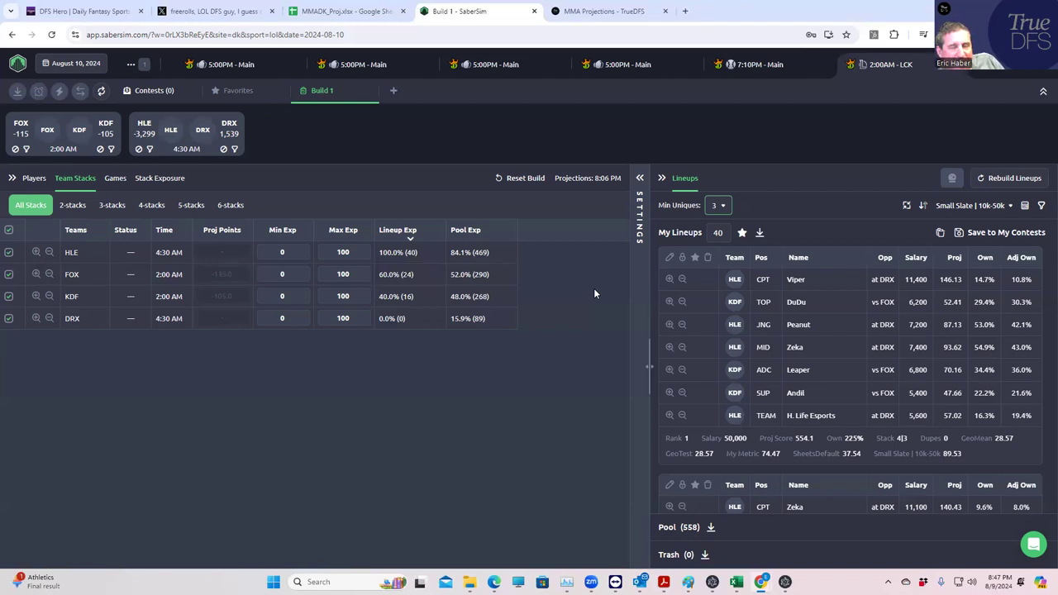
Step: Upload the newest DKEntries CSV from Downloads through Save to My Contests
{"action": "left_click", "coordinate": [958, 235]}
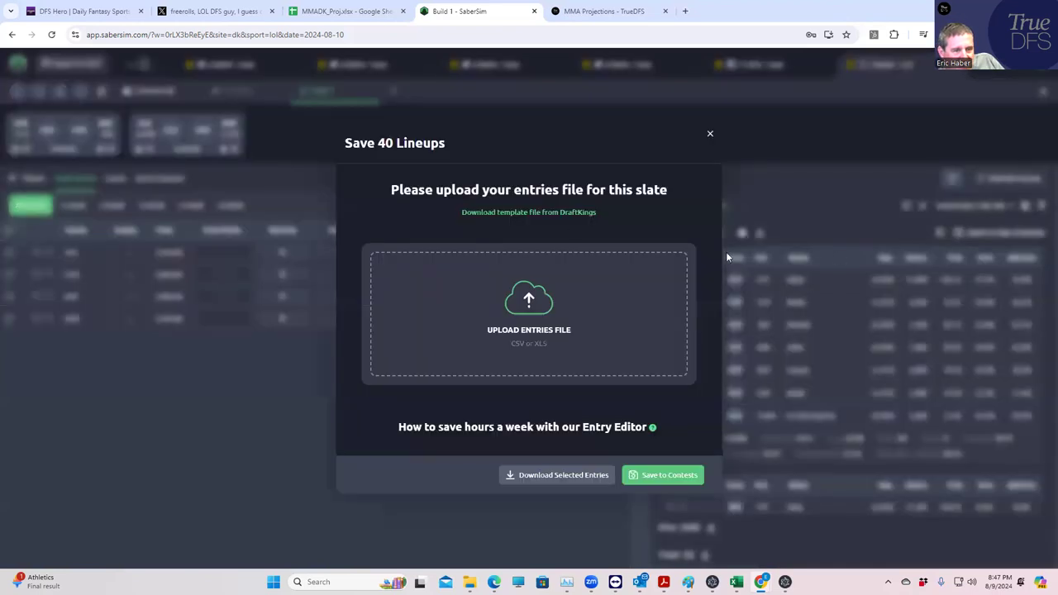
{"action": "left_click", "coordinate": [523, 212]}
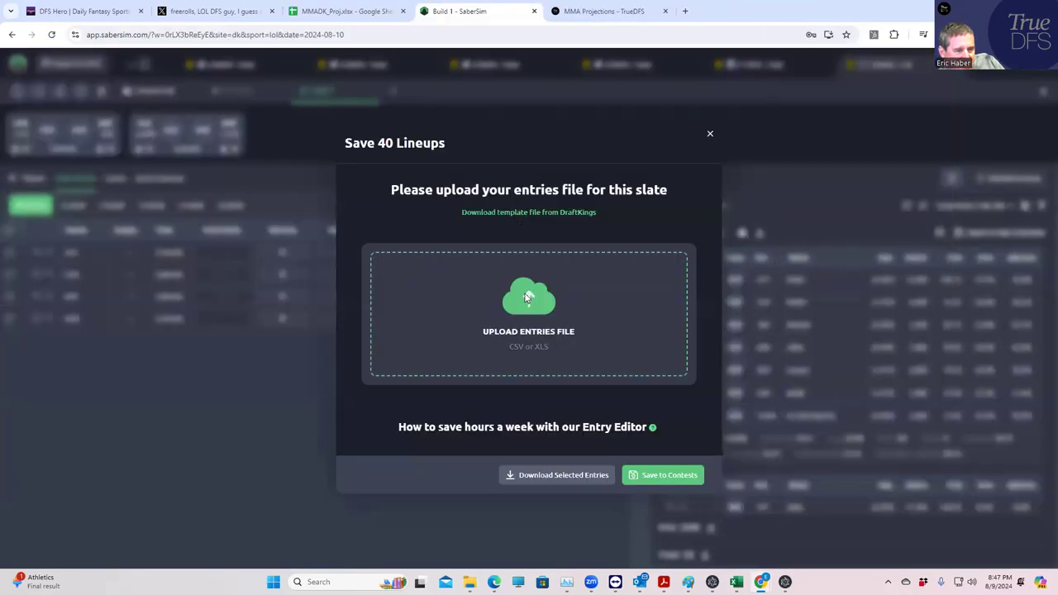
{"action": "left_click", "coordinate": [438, 256]}
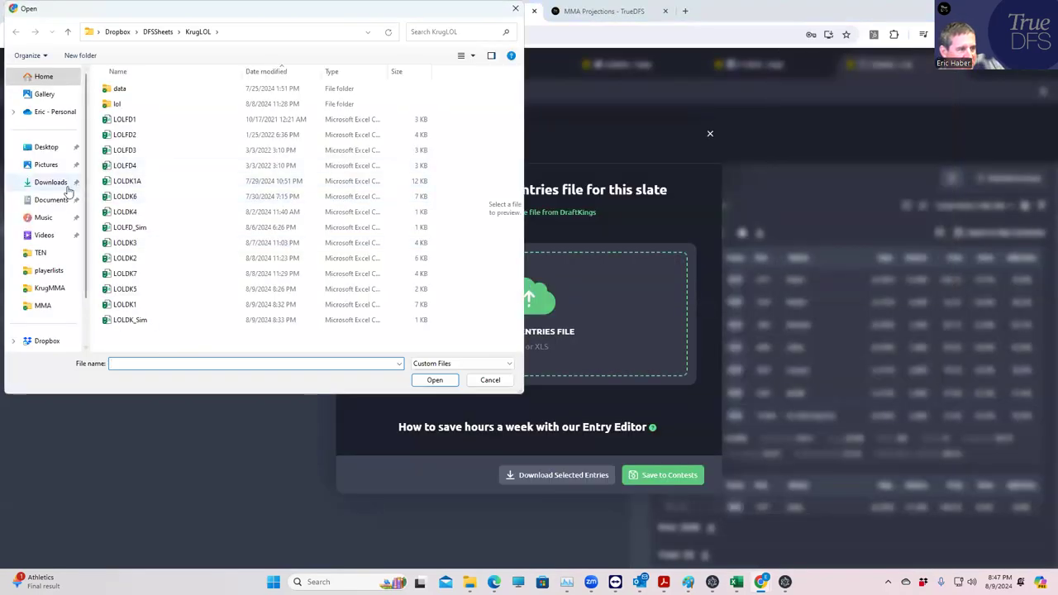
{"action": "left_click", "coordinate": [67, 183]}
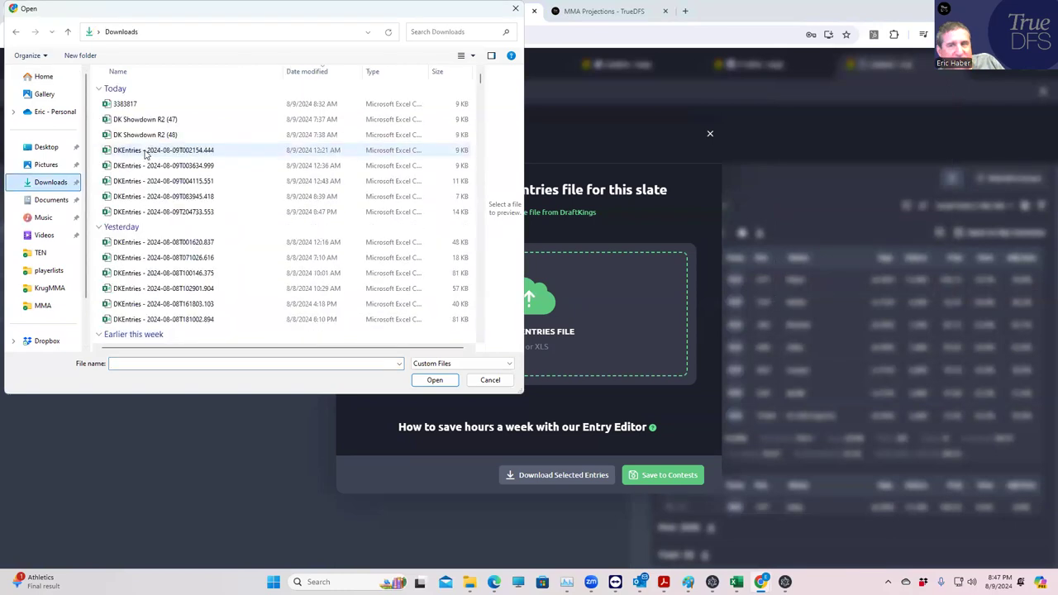
{"action": "left_click", "coordinate": [162, 106]}
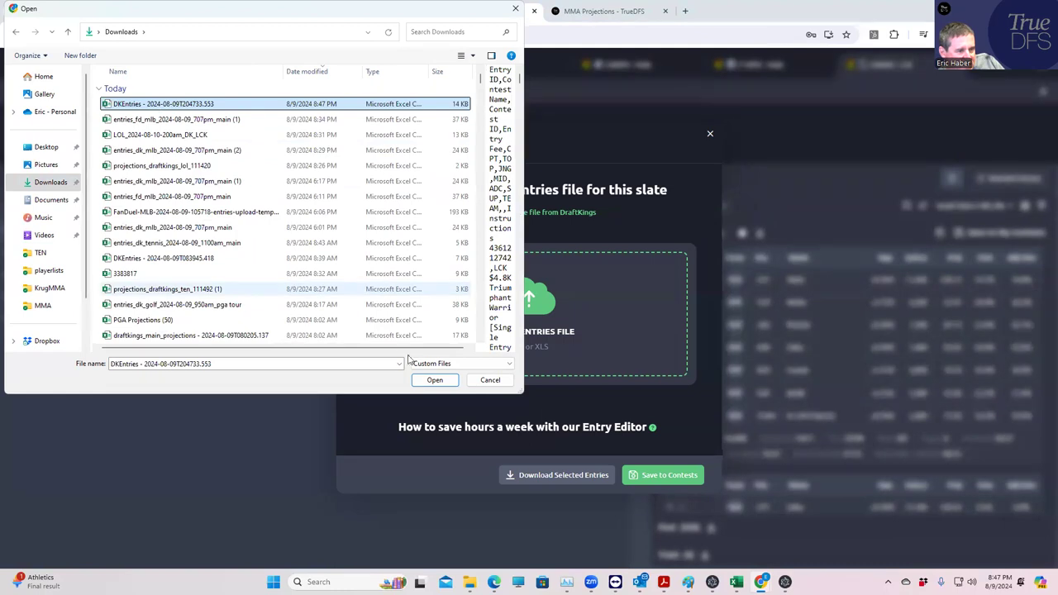
{"action": "left_click", "coordinate": [435, 380]}
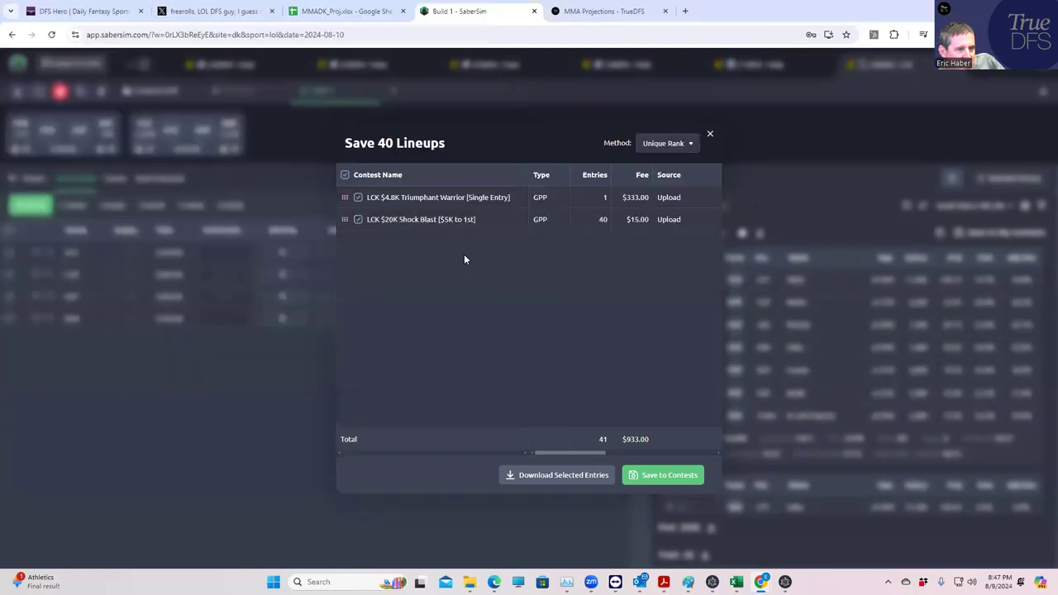
Step: Add a Shock Blast contest sim using Build 1 as its field lineups
{"action": "right_click", "coordinate": [431, 220]}
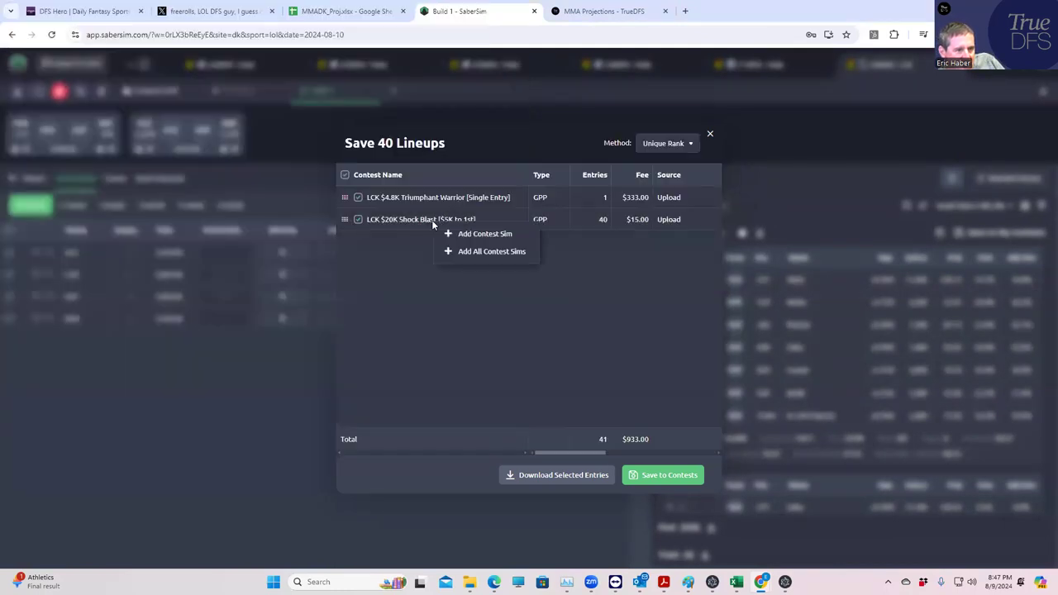
{"action": "left_click", "coordinate": [483, 233]}
{"action": "left_click", "coordinate": [628, 286]}
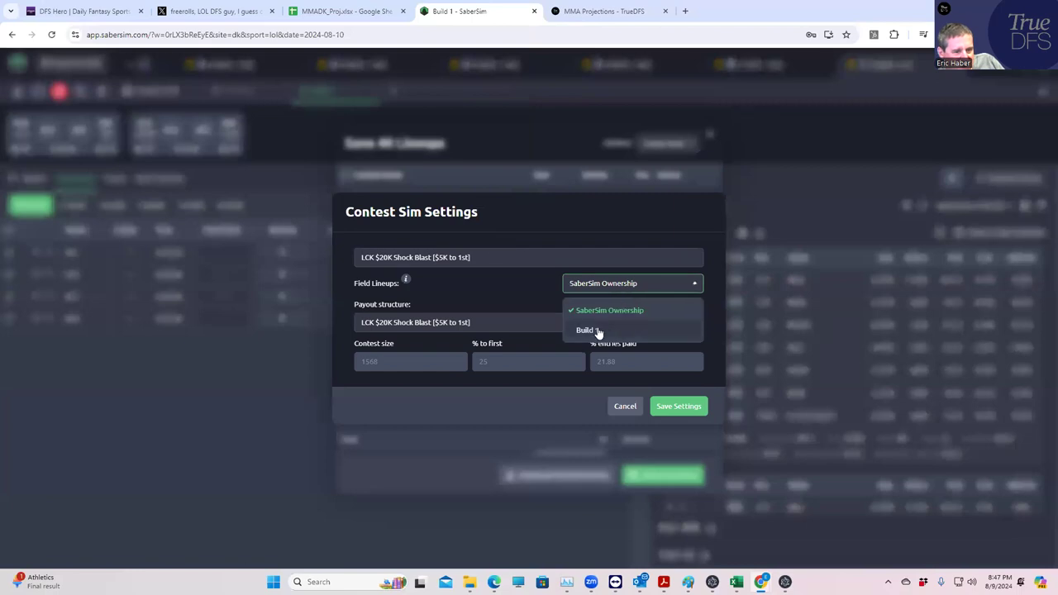
{"action": "left_click", "coordinate": [598, 333]}
{"action": "left_click", "coordinate": [675, 406]}
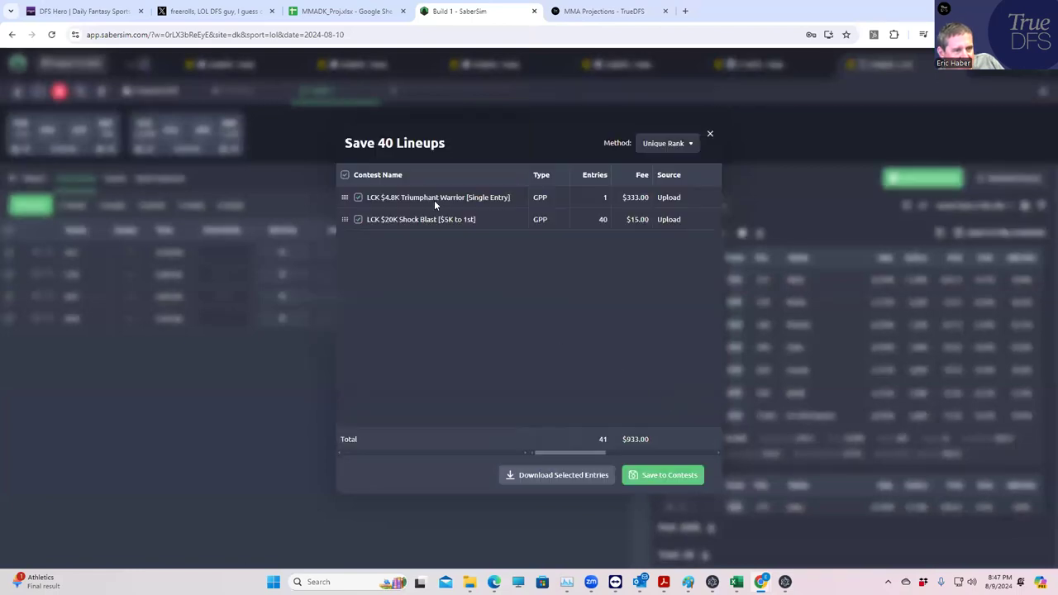
Step: Start a new contest sim named tri under the build's Contest Sim Settings
{"action": "left_click", "coordinate": [709, 135]}
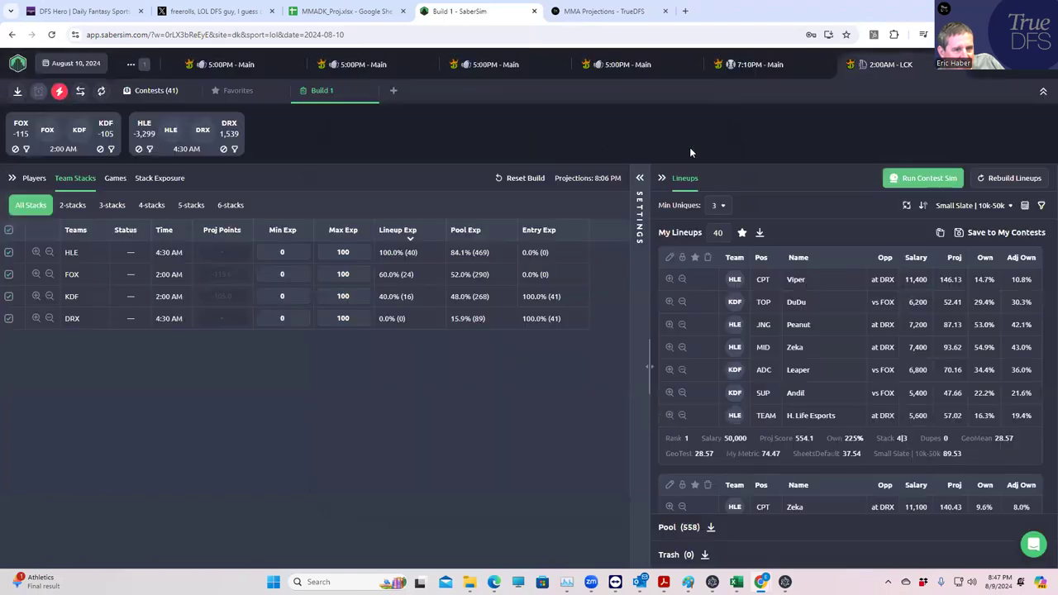
{"action": "left_click", "coordinate": [645, 178]}
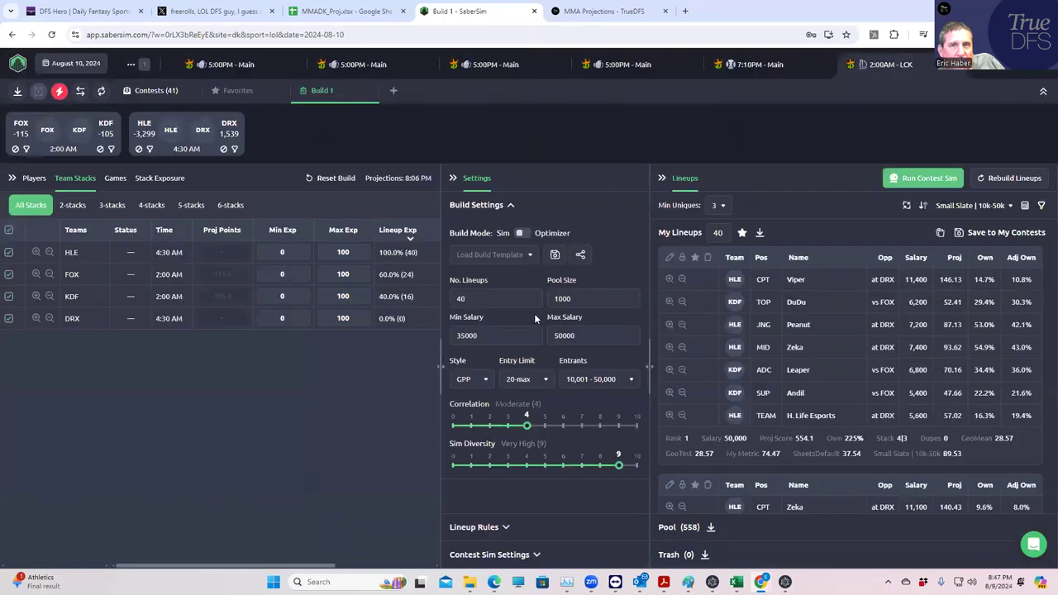
{"action": "left_click", "coordinate": [537, 557]}
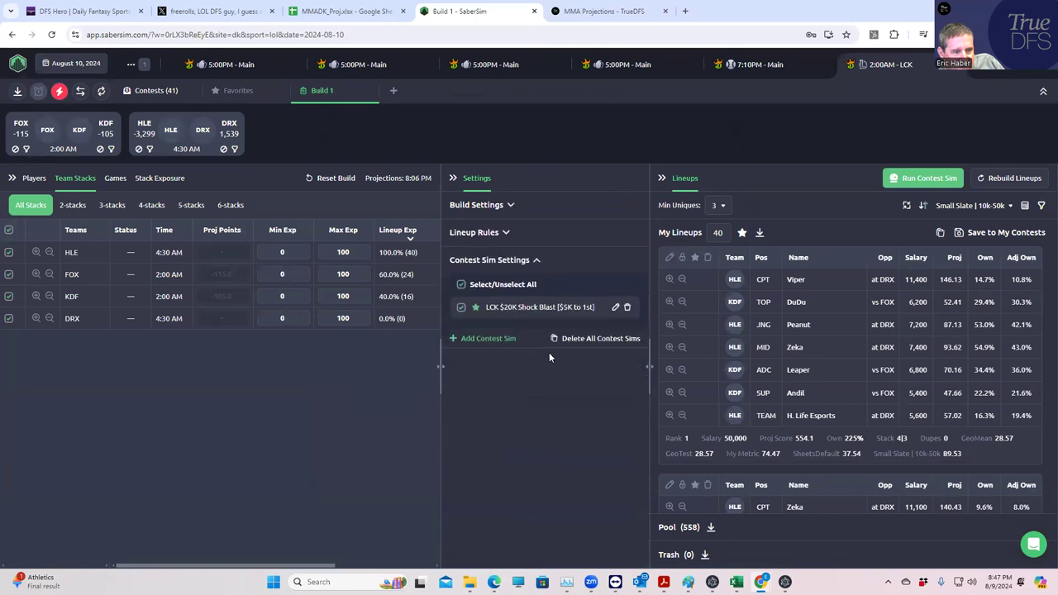
{"action": "left_click", "coordinate": [467, 339]}
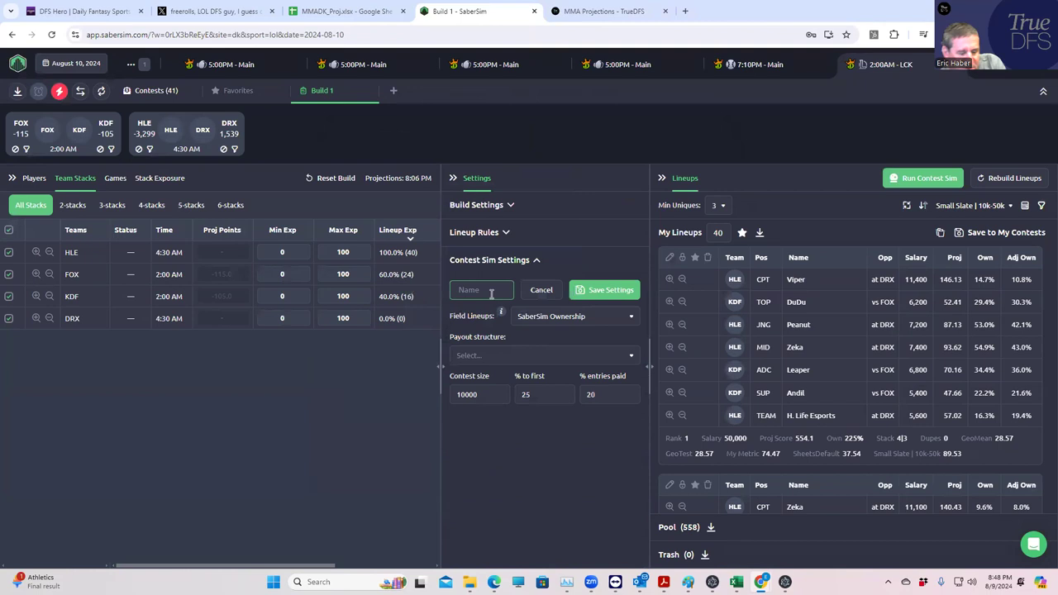
{"action": "type", "text": "tri"}
Step: Give the tri sim Build 1 as field lineups and contest size 15, then save
{"action": "left_click", "coordinate": [583, 316]}
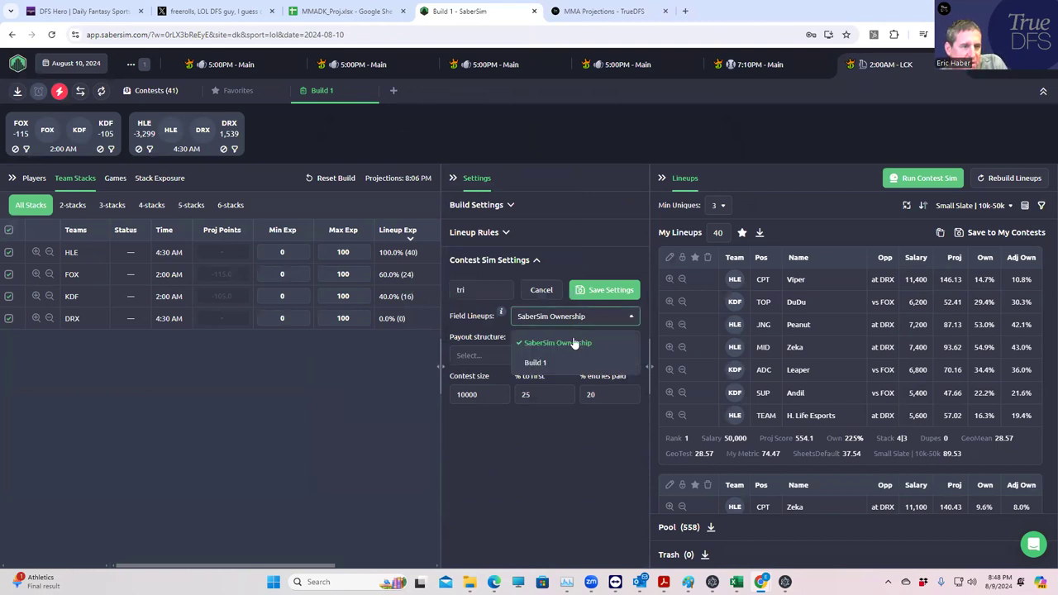
{"action": "left_click", "coordinate": [536, 364]}
{"action": "left_click", "coordinate": [486, 357]}
{"action": "left_click", "coordinate": [485, 381]}
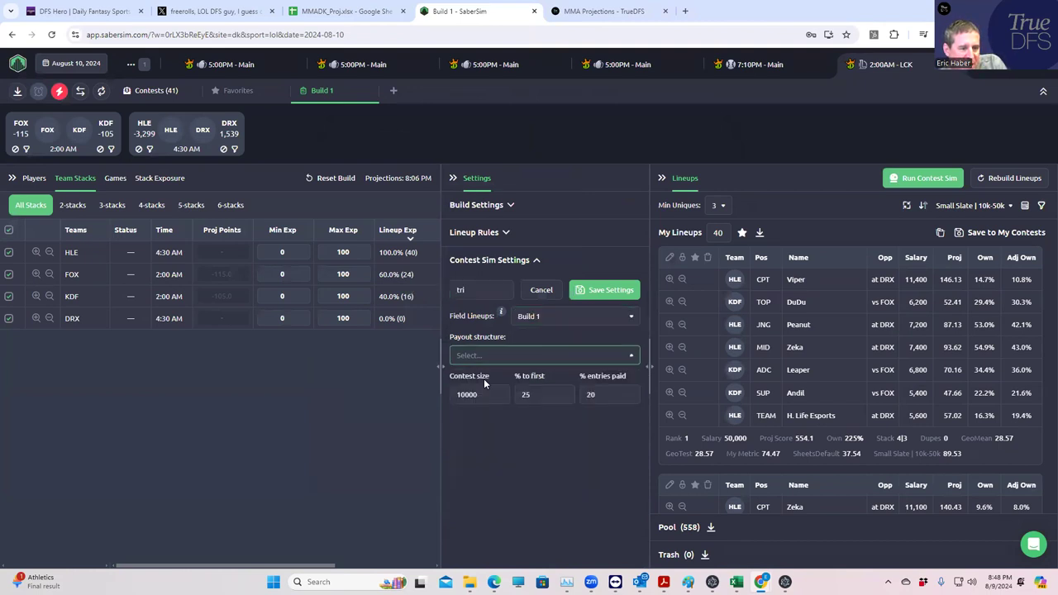
{"action": "double_click", "coordinate": [477, 394]}
{"action": "type", "text": "15"}
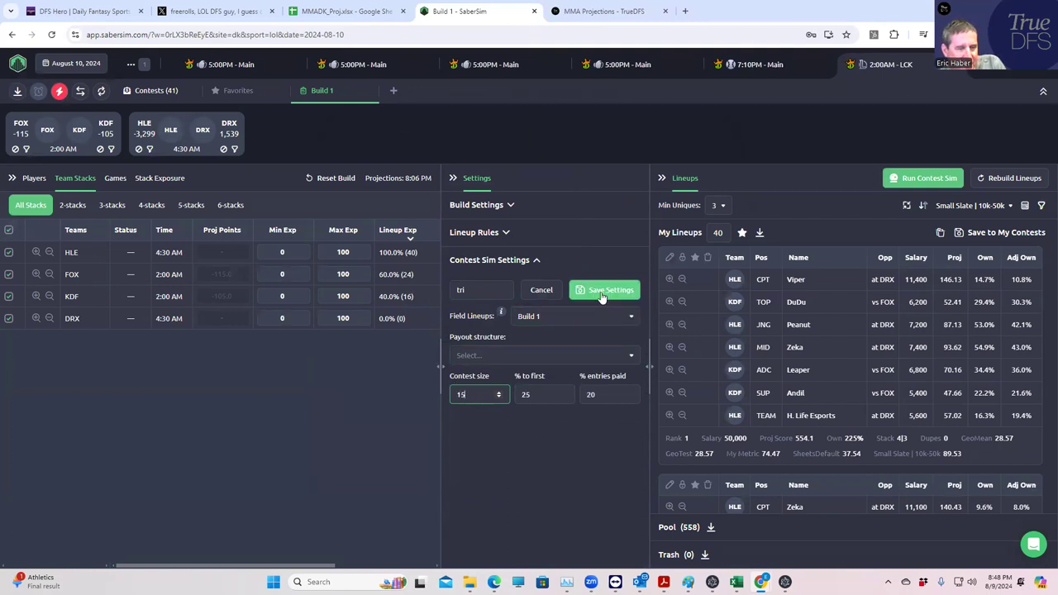
{"action": "left_click", "coordinate": [601, 296]}
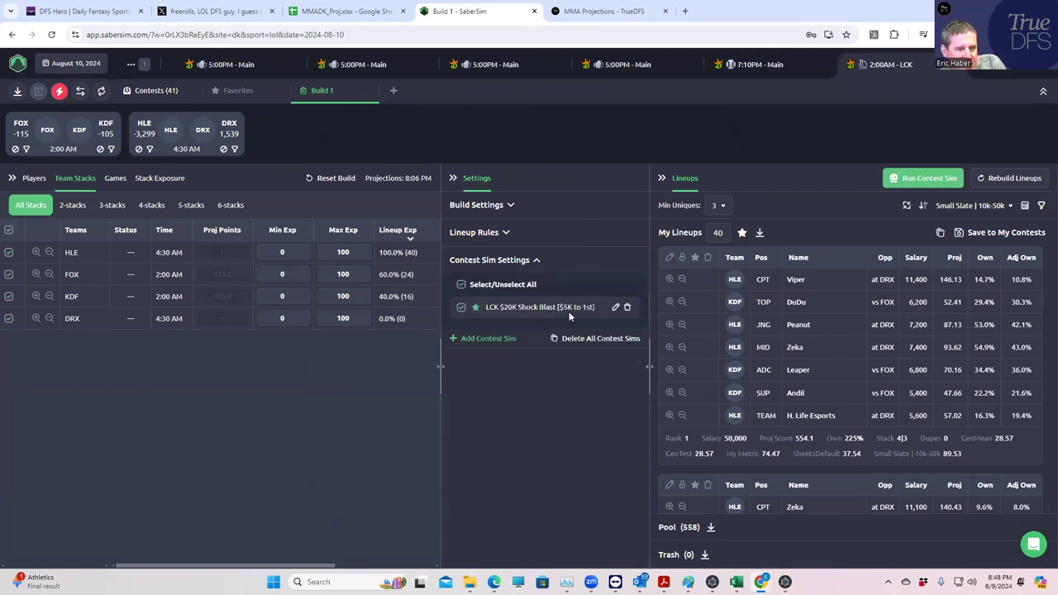
{"action": "left_click", "coordinate": [461, 337]}
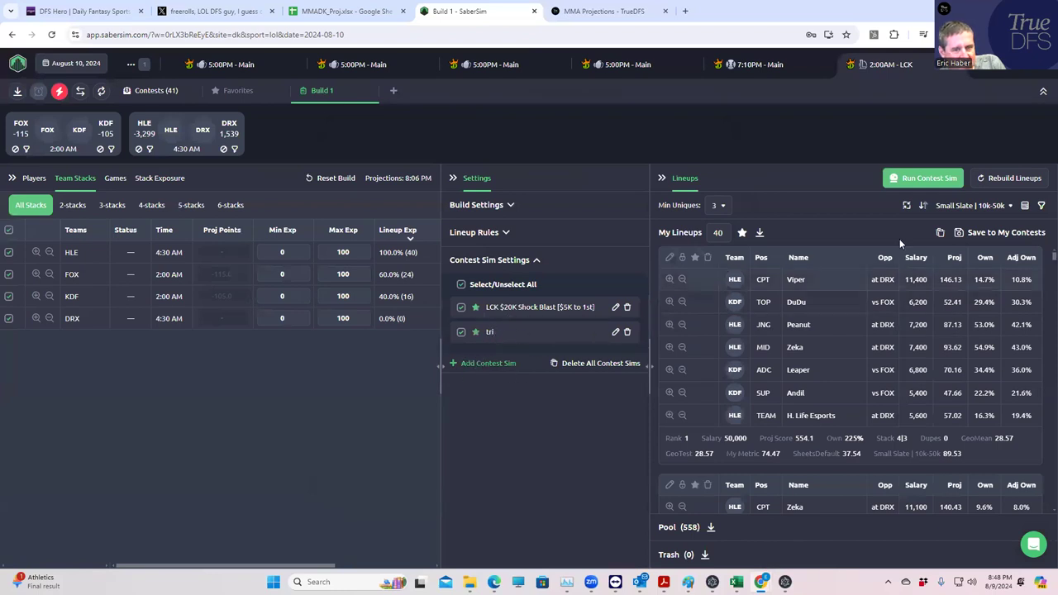
{"action": "left_click", "coordinate": [917, 178]}
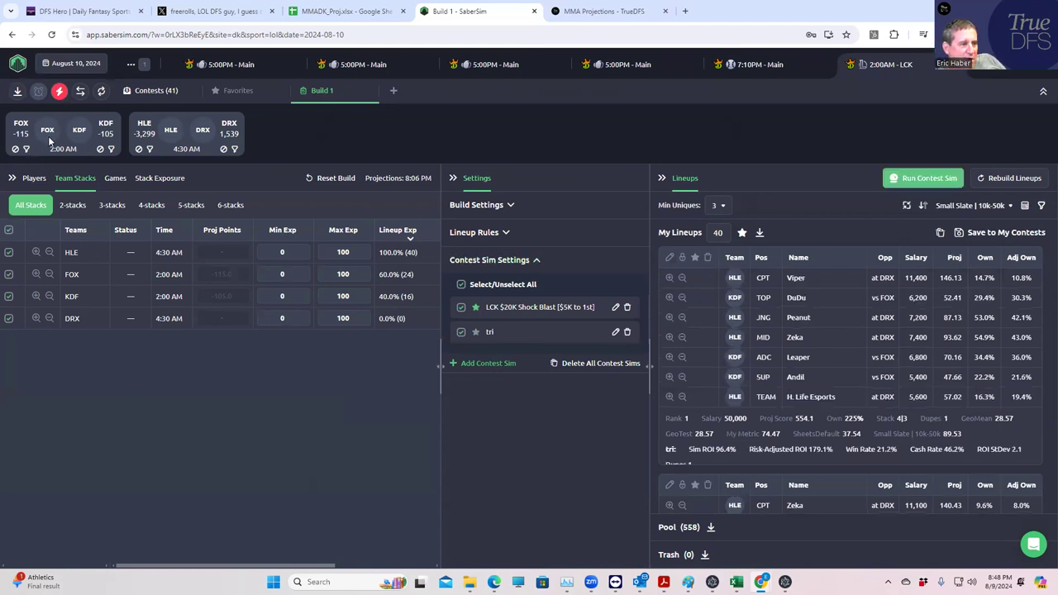
{"action": "left_click", "coordinate": [61, 93]}
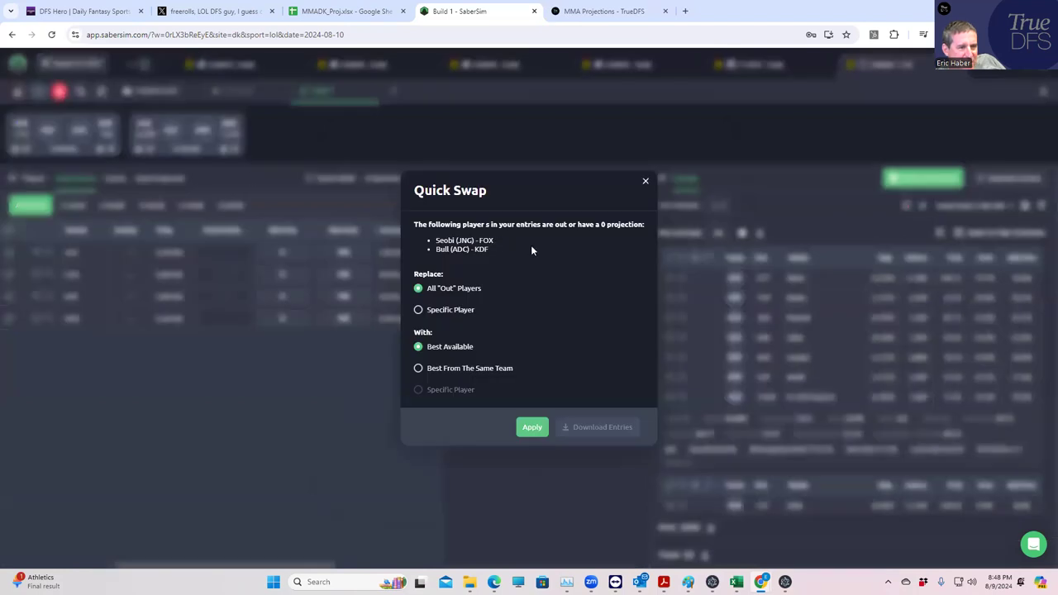
{"action": "left_click", "coordinate": [647, 186]}
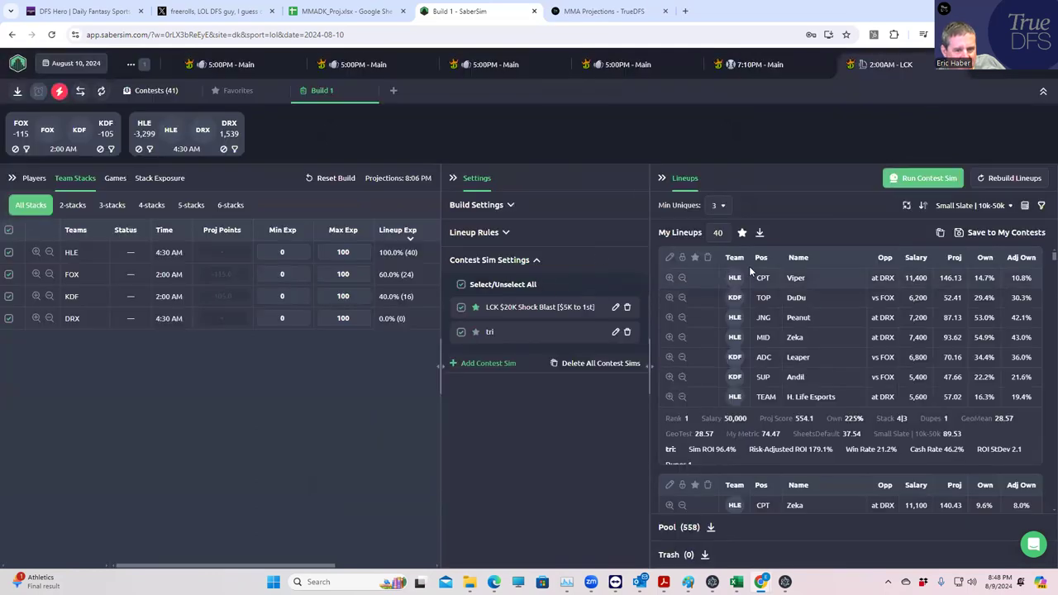
{"action": "left_click", "coordinate": [970, 209]}
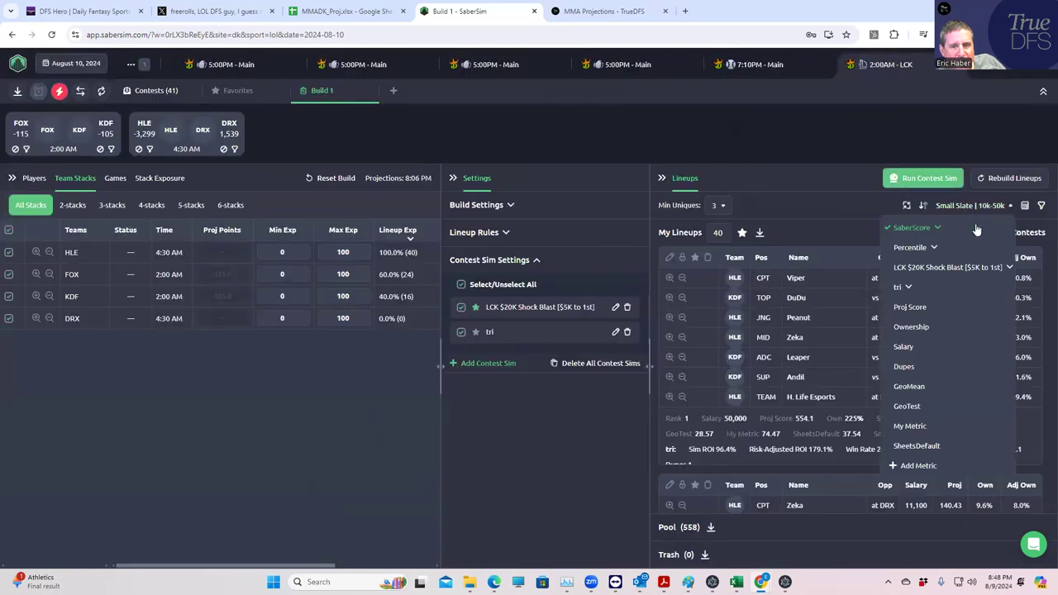
{"action": "left_click", "coordinate": [908, 305]}
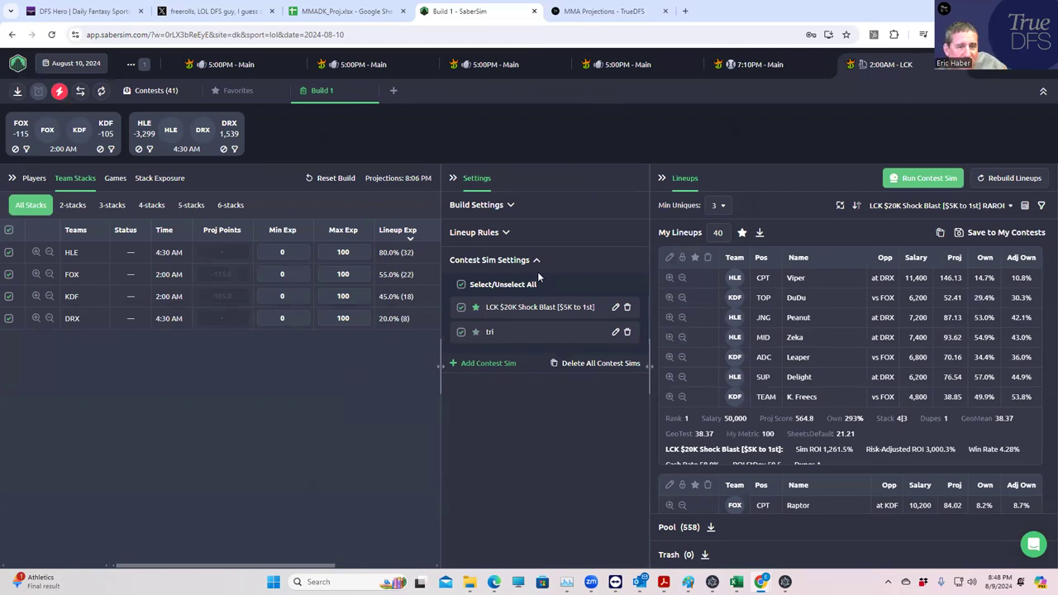
{"action": "left_click", "coordinate": [719, 206]}
{"action": "left_click", "coordinate": [721, 232]}
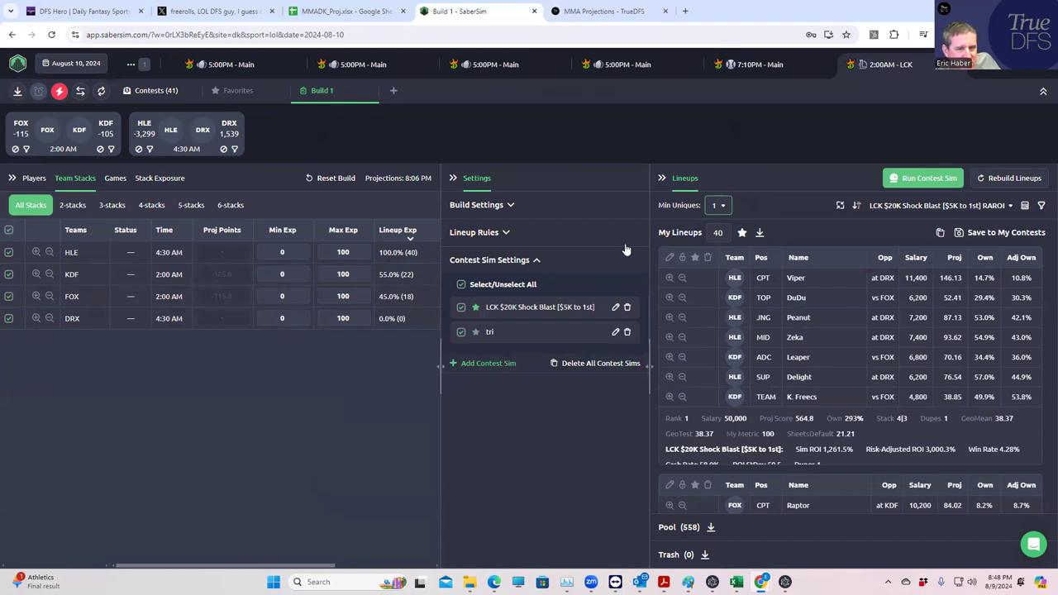
{"action": "left_click", "coordinate": [724, 206]}
{"action": "left_click", "coordinate": [721, 253]}
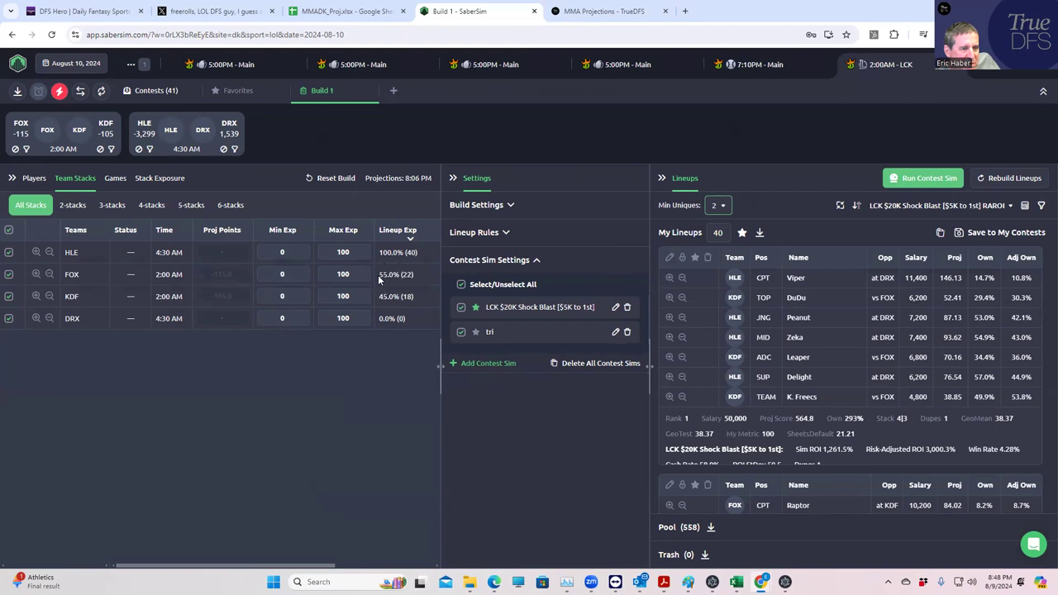
{"action": "left_click", "coordinate": [718, 207]}
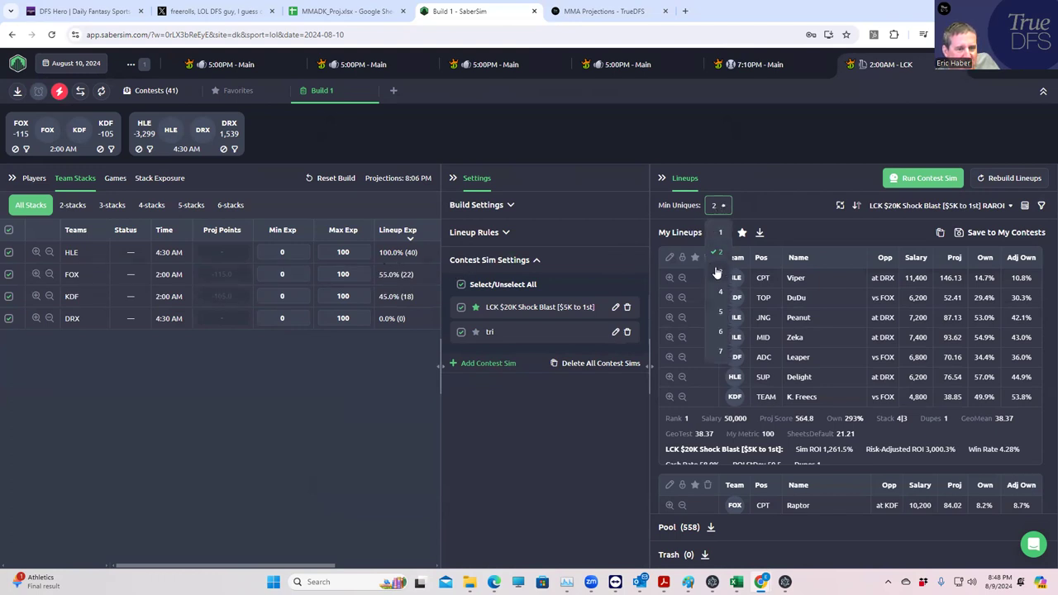
{"action": "left_click", "coordinate": [717, 272]}
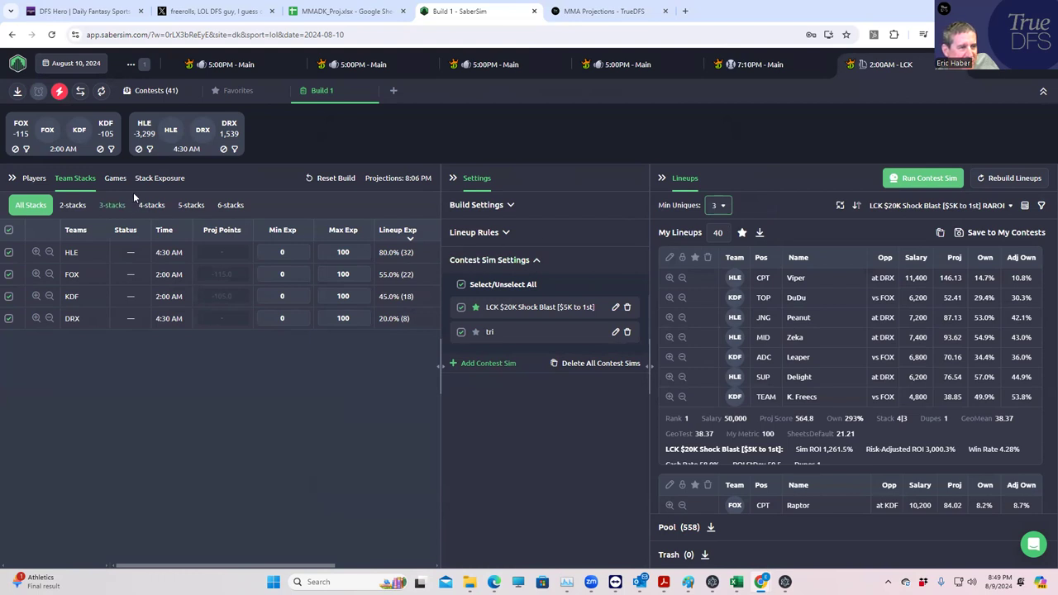
Step: Exclude 3|3 stacks in Stack Exposure, leaving 4|3 at 82.5% and 4|2 at 17.5%
{"action": "left_click", "coordinate": [154, 180]}
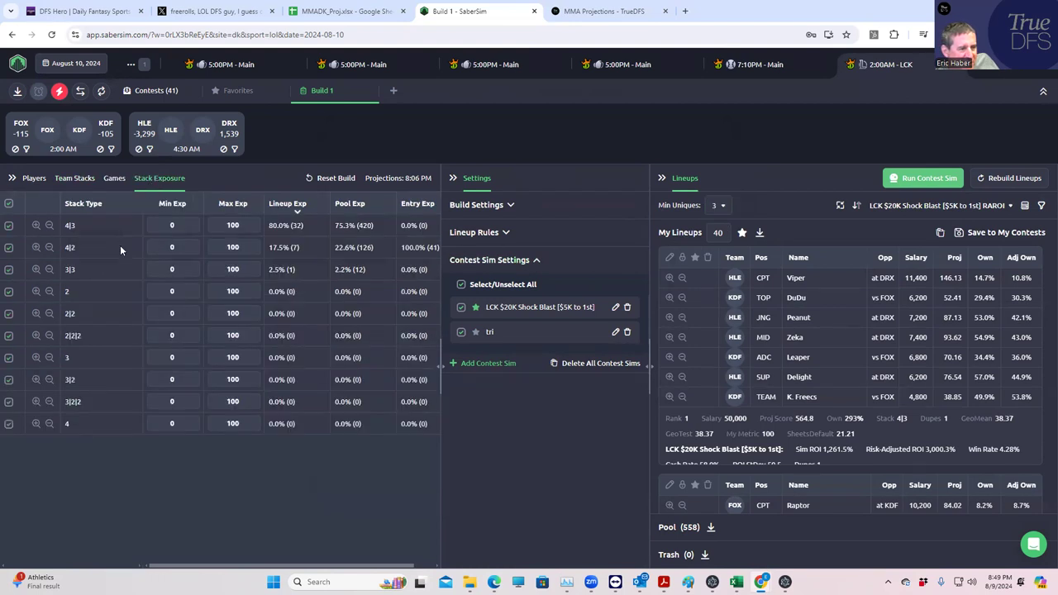
{"action": "left_click", "coordinate": [36, 271]}
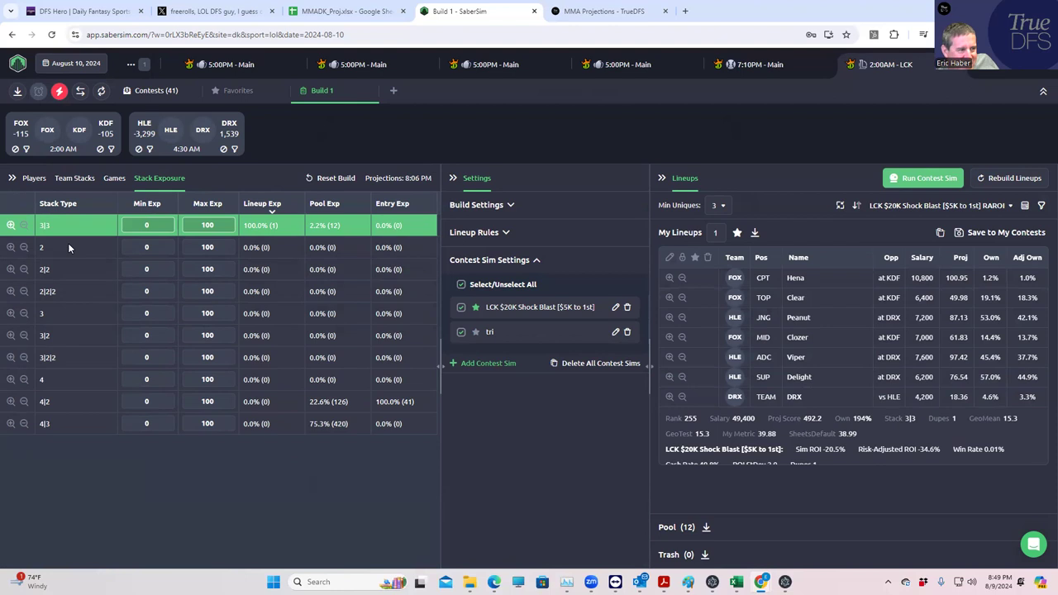
{"action": "left_click", "coordinate": [10, 226]}
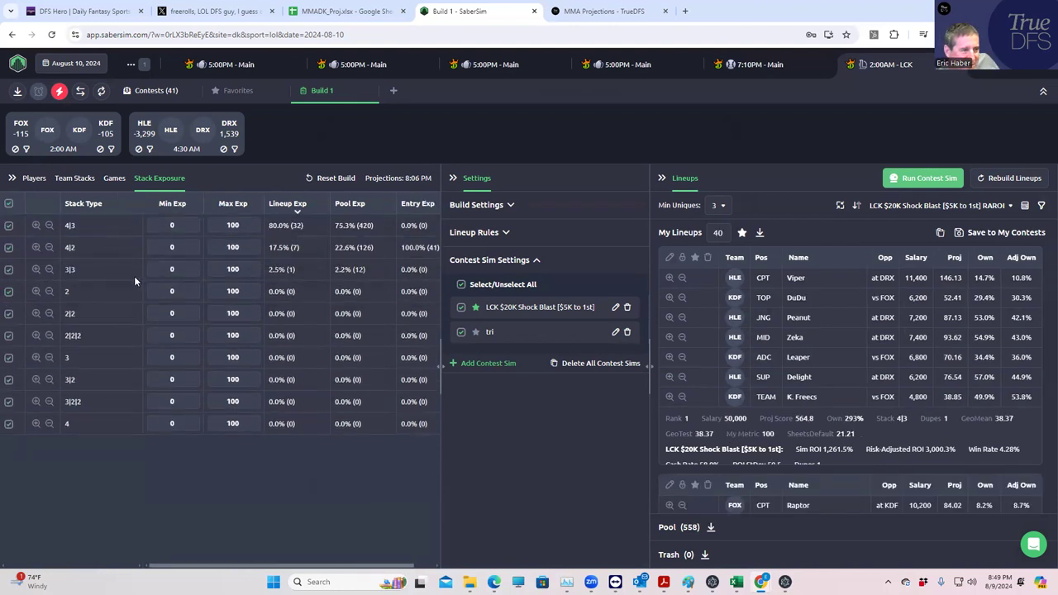
{"action": "left_click", "coordinate": [9, 270]}
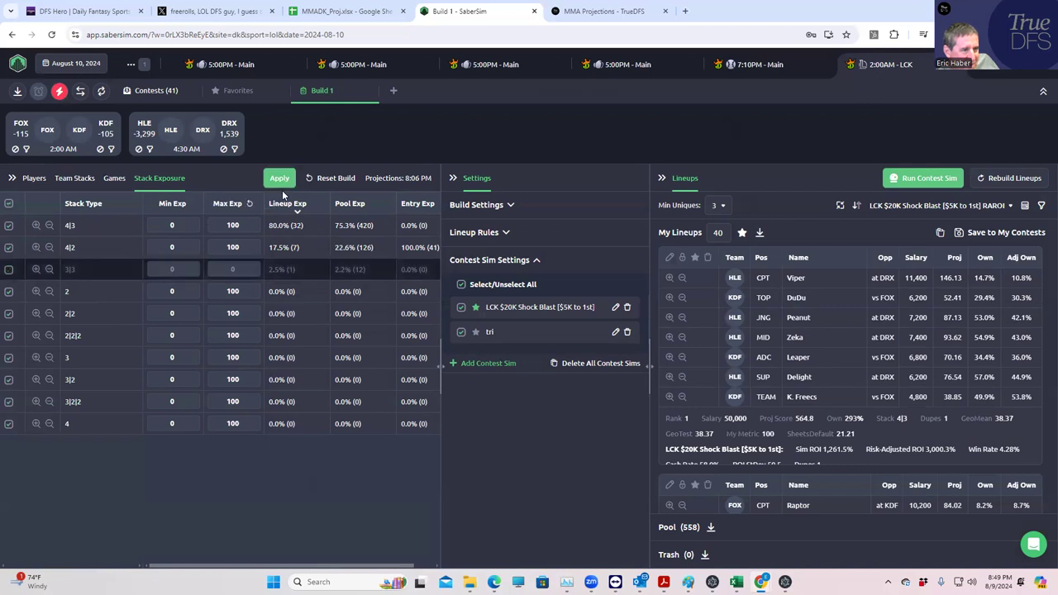
{"action": "left_click", "coordinate": [280, 184]}
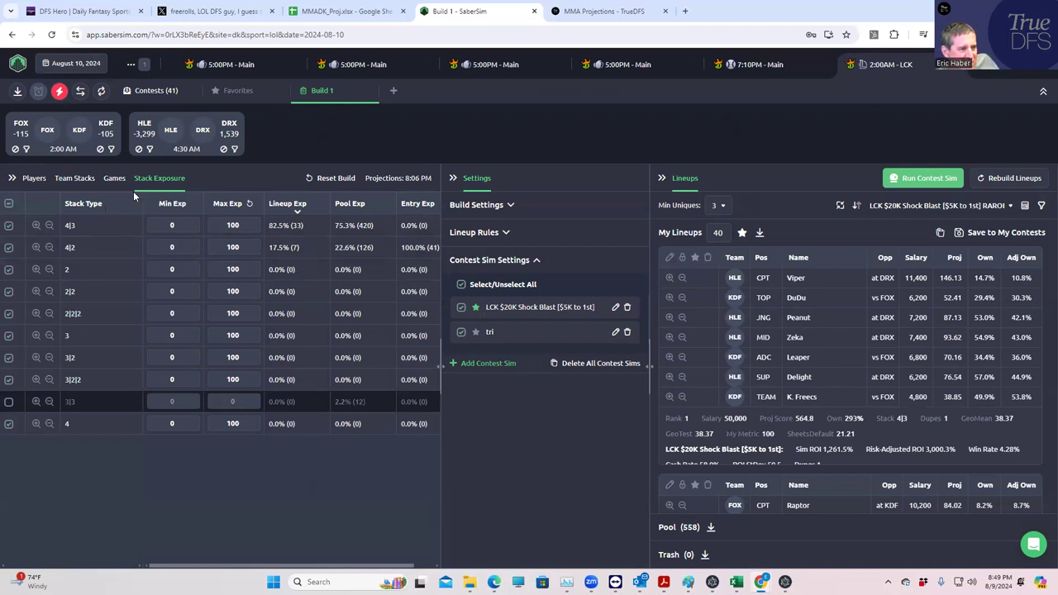
{"action": "left_click", "coordinate": [75, 179]}
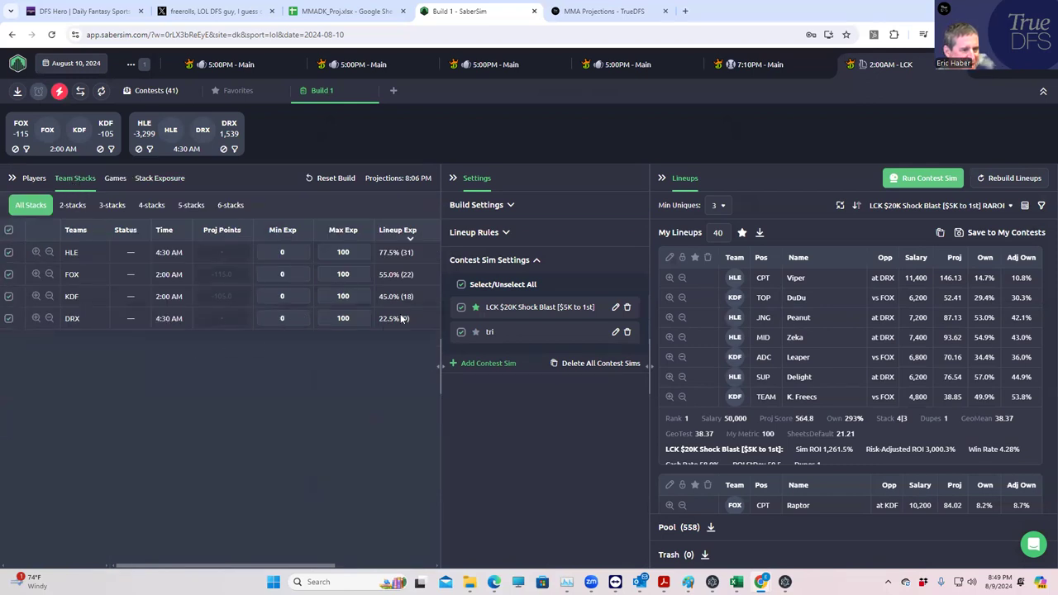
Step: Compare team exposure across 3-, 4- and 2-stack filters, then view Stack Exposure
{"action": "left_click", "coordinate": [113, 207]}
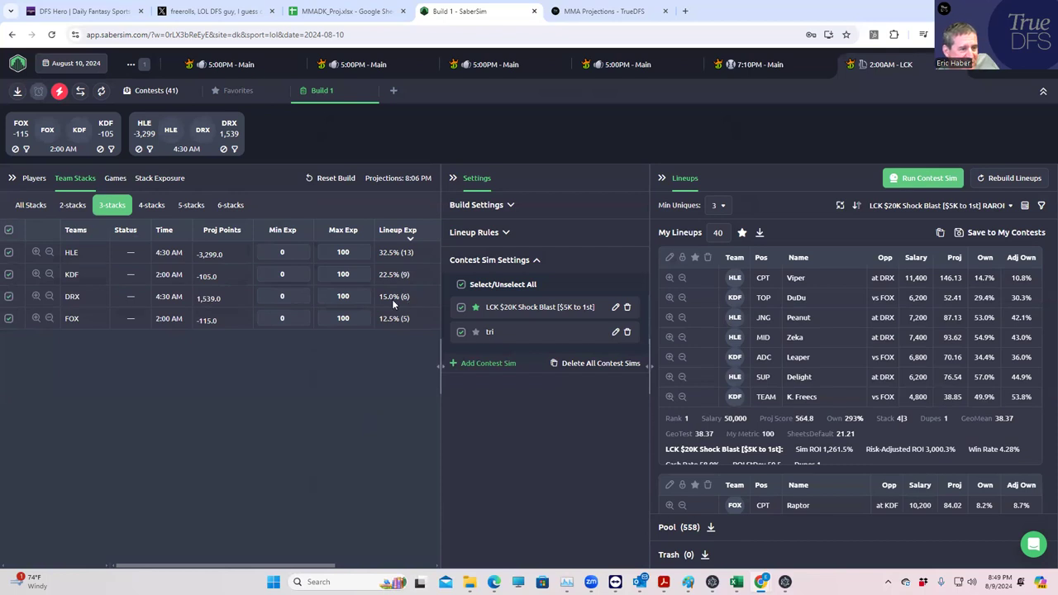
{"action": "left_click", "coordinate": [151, 206]}
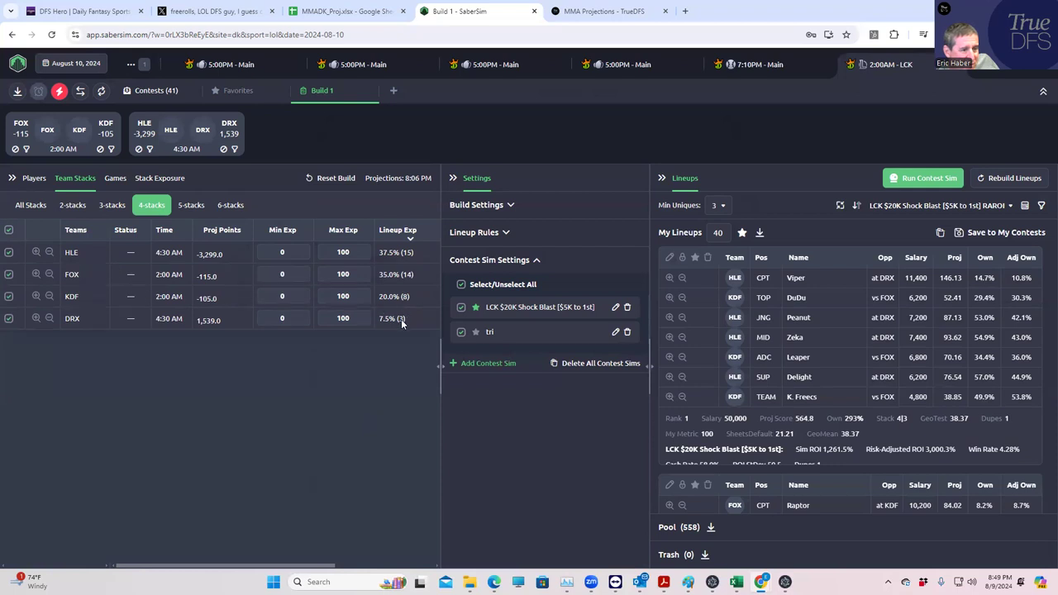
{"action": "left_click", "coordinate": [111, 205]}
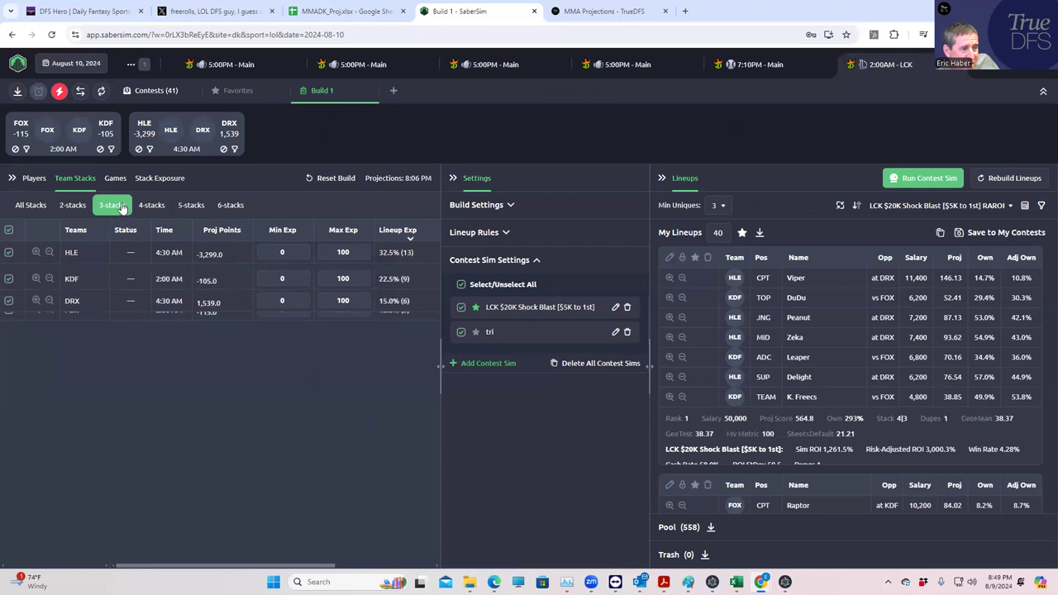
{"action": "left_click", "coordinate": [73, 206]}
{"action": "left_click", "coordinate": [30, 206]}
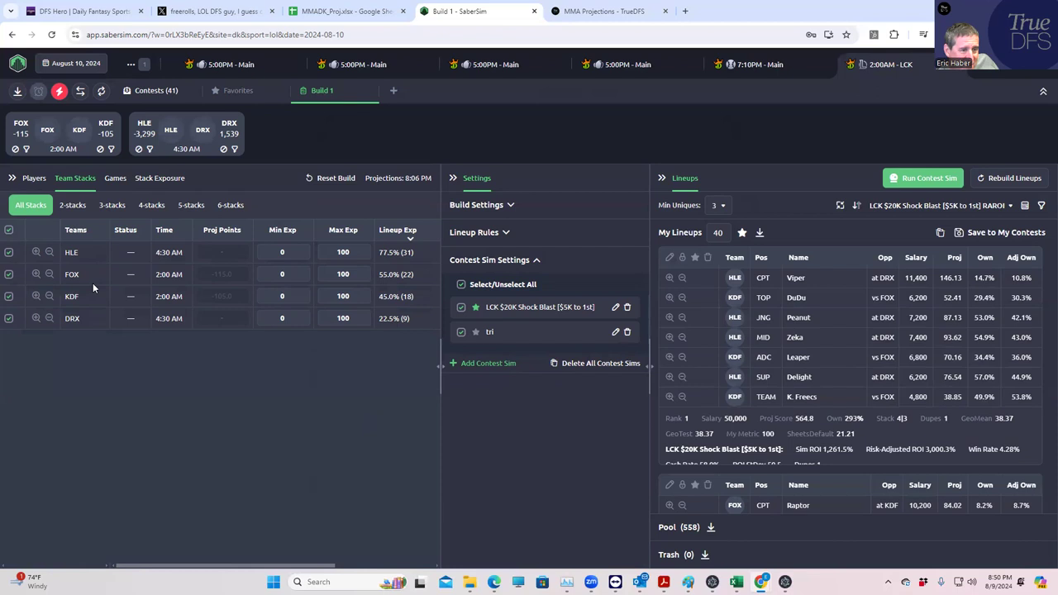
{"action": "left_click", "coordinate": [164, 179]}
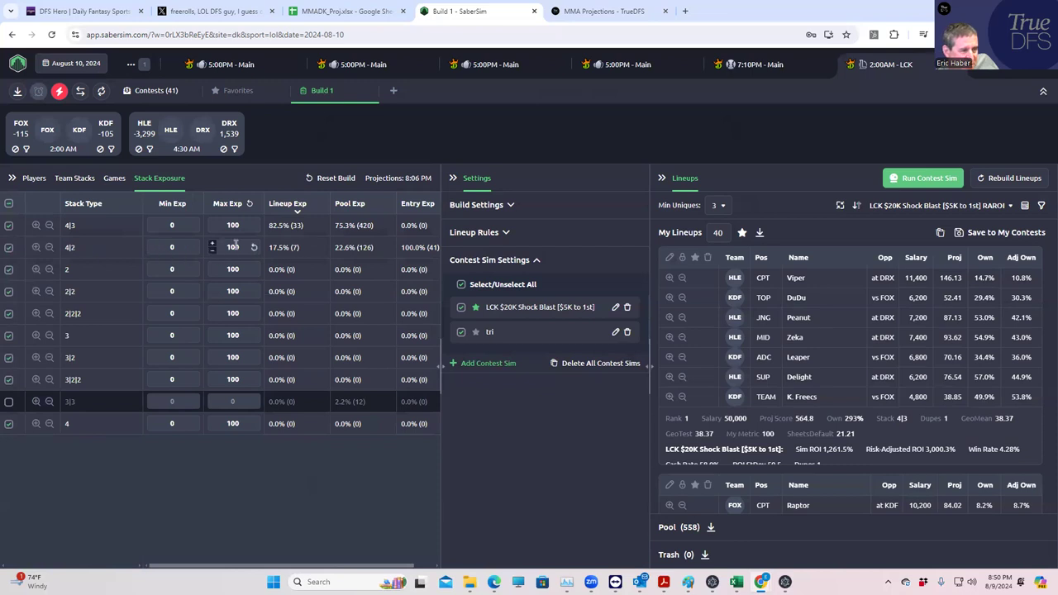
Step: Filter the player list to the 14 CPT options and scroll across to check exposure
{"action": "left_click", "coordinate": [33, 179]}
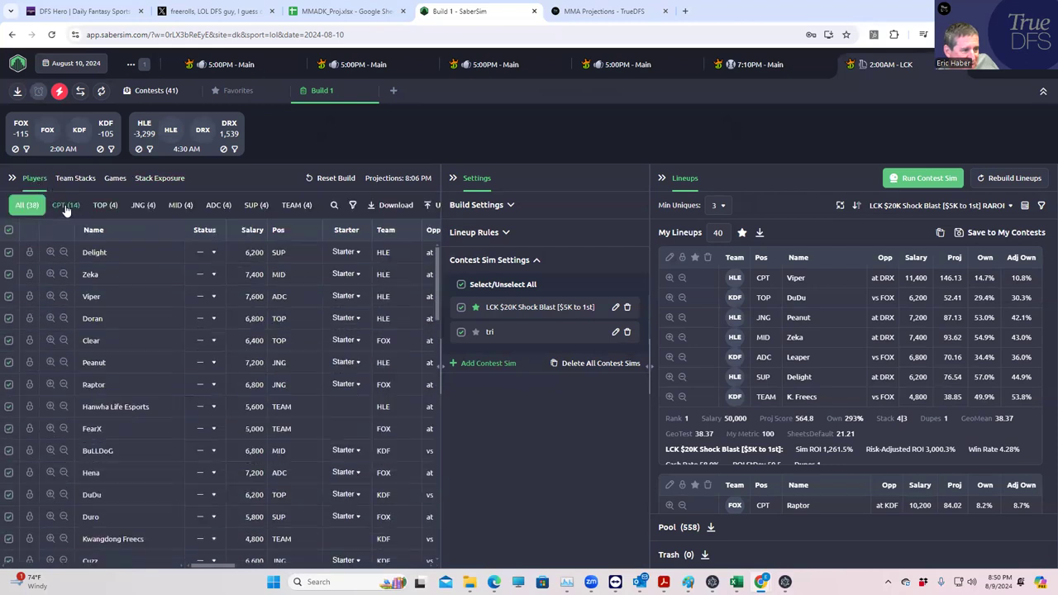
{"action": "left_click", "coordinate": [66, 206]}
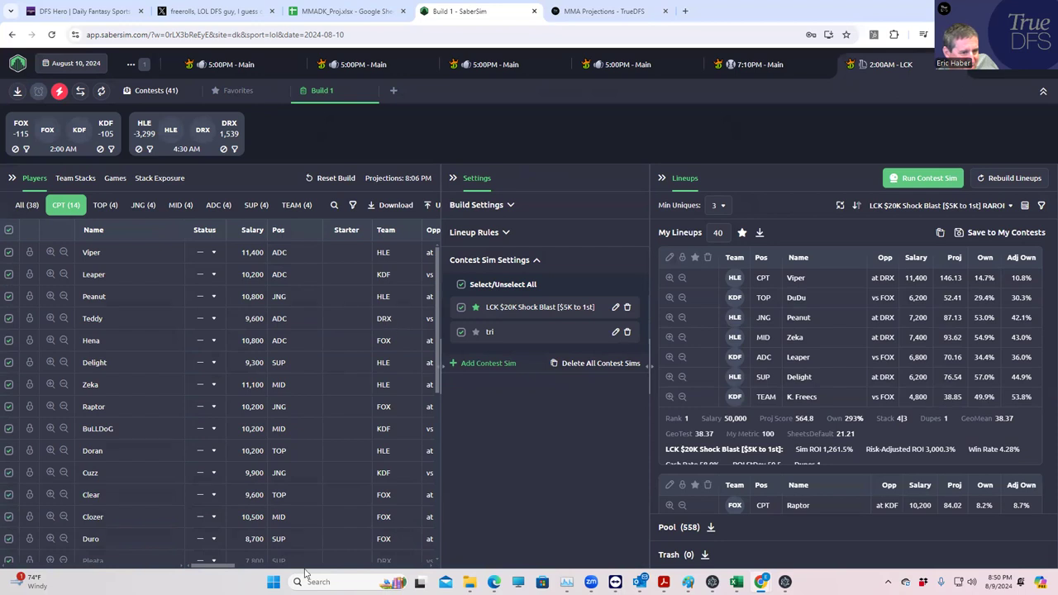
{"action": "left_click_drag", "start_coordinate": [237, 567], "coordinate": [335, 563]}
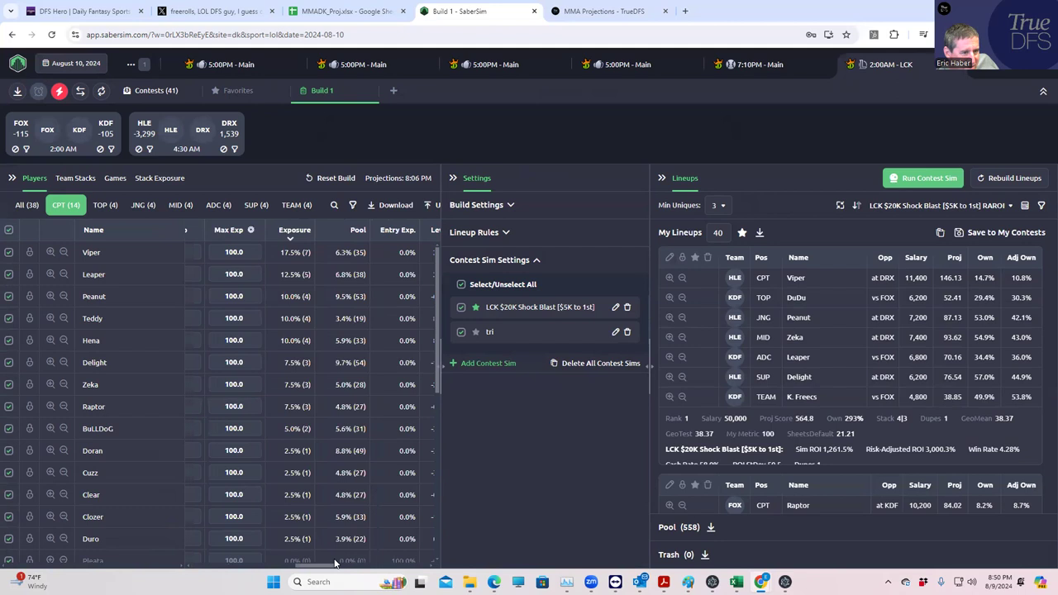
{"action": "left_click_drag", "start_coordinate": [336, 564], "coordinate": [193, 566]}
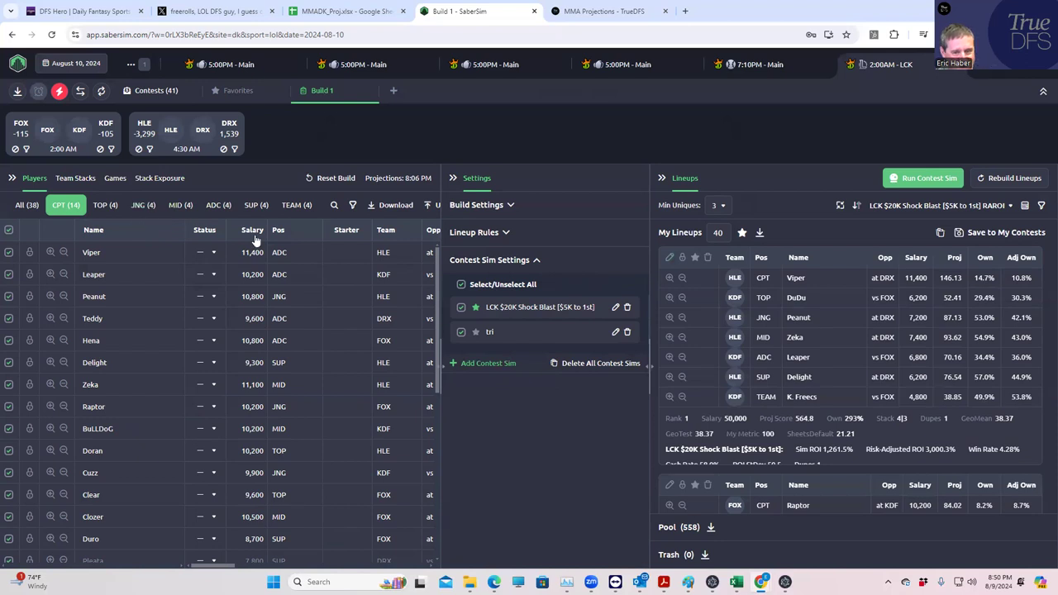
Step: Save the 40 lineups to the LCK $20K Shock Blast contest only, deselecting others
{"action": "left_click", "coordinate": [974, 238]}
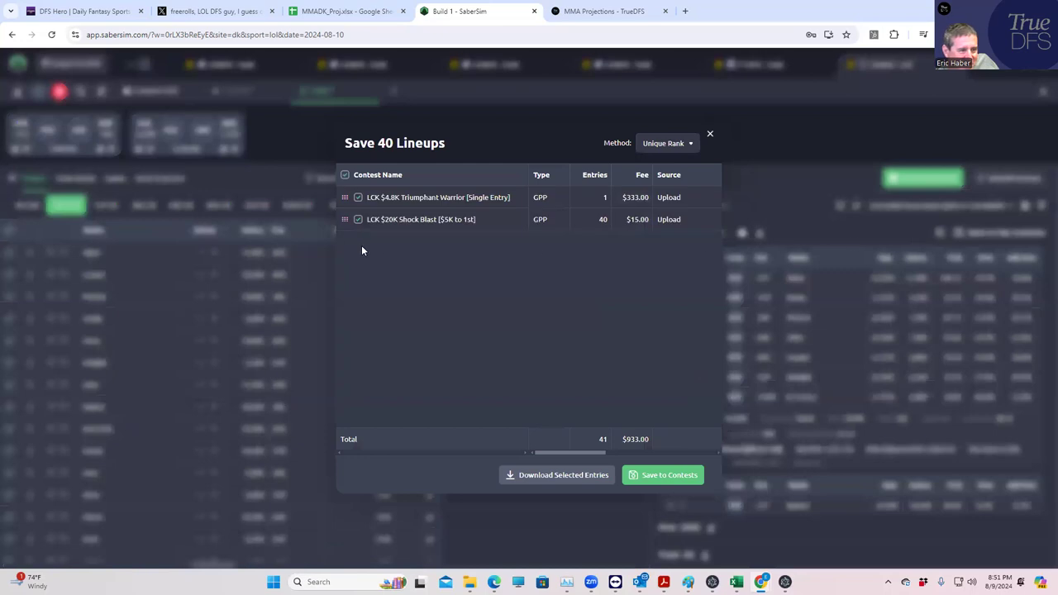
{"action": "left_click", "coordinate": [346, 176]}
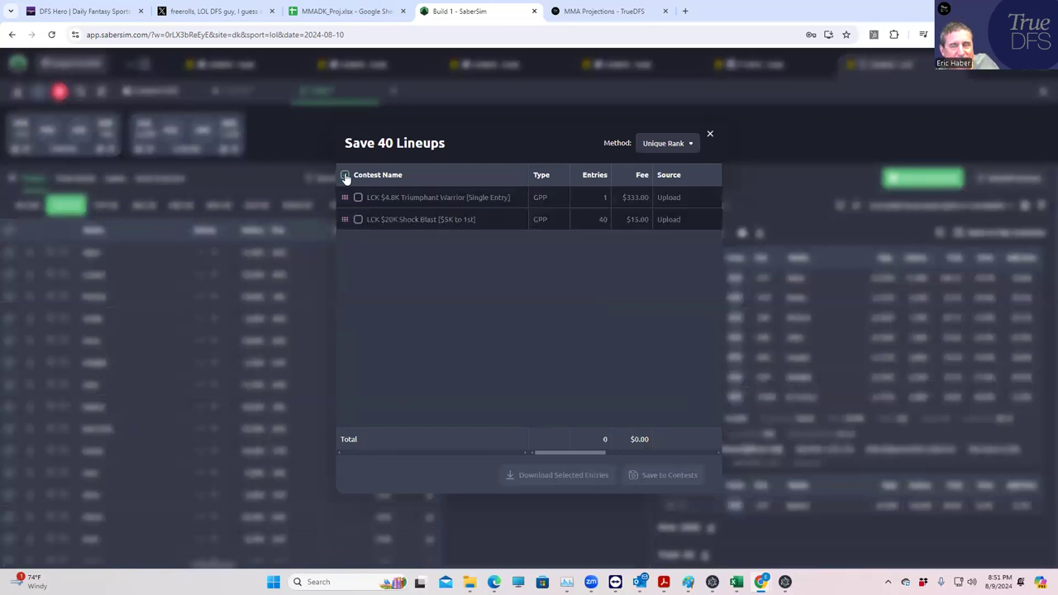
{"action": "left_click", "coordinate": [358, 222]}
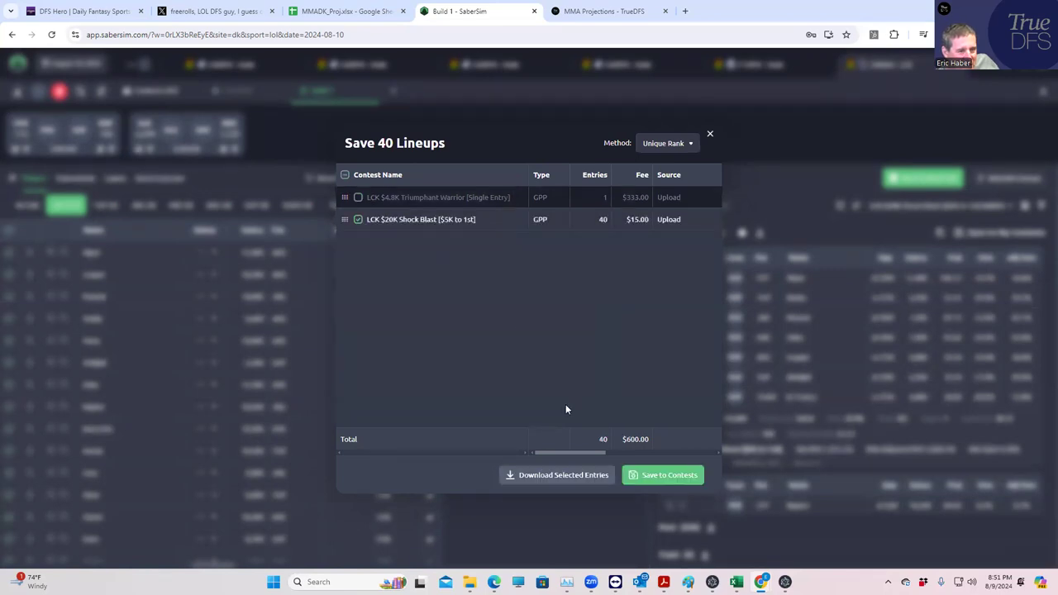
{"action": "left_click", "coordinate": [672, 473]}
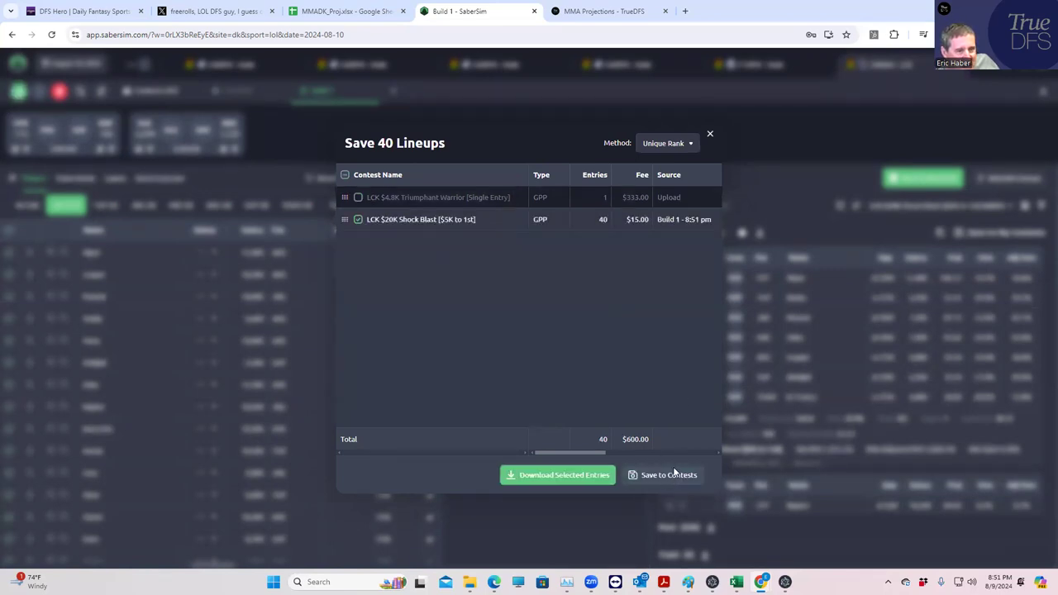
{"action": "left_click", "coordinate": [709, 134]}
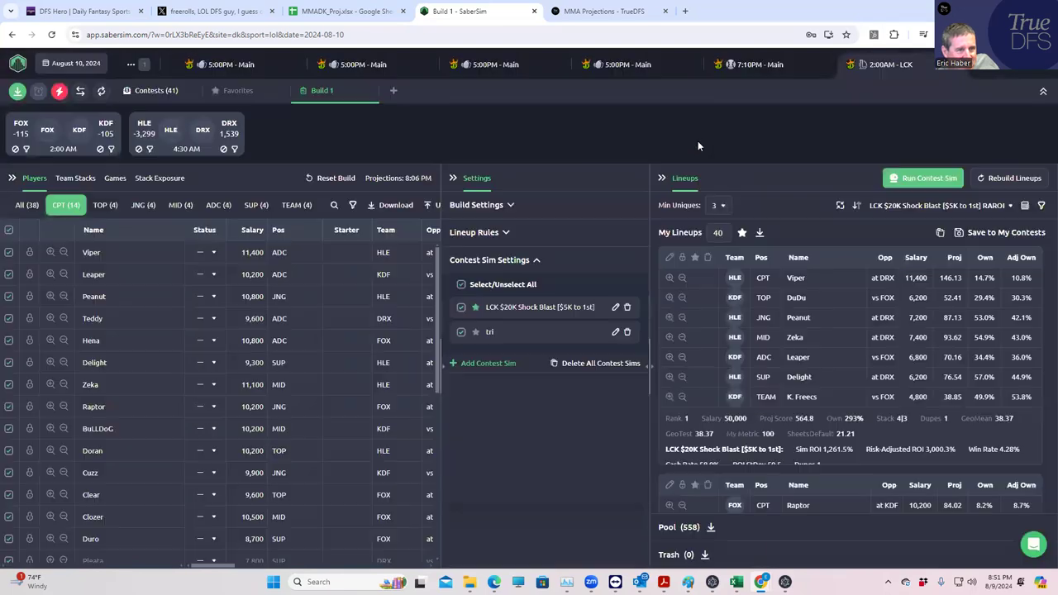
Step: Dismiss the Quick Swap window for players marked out and review the players table
{"action": "left_click", "coordinate": [59, 93]}
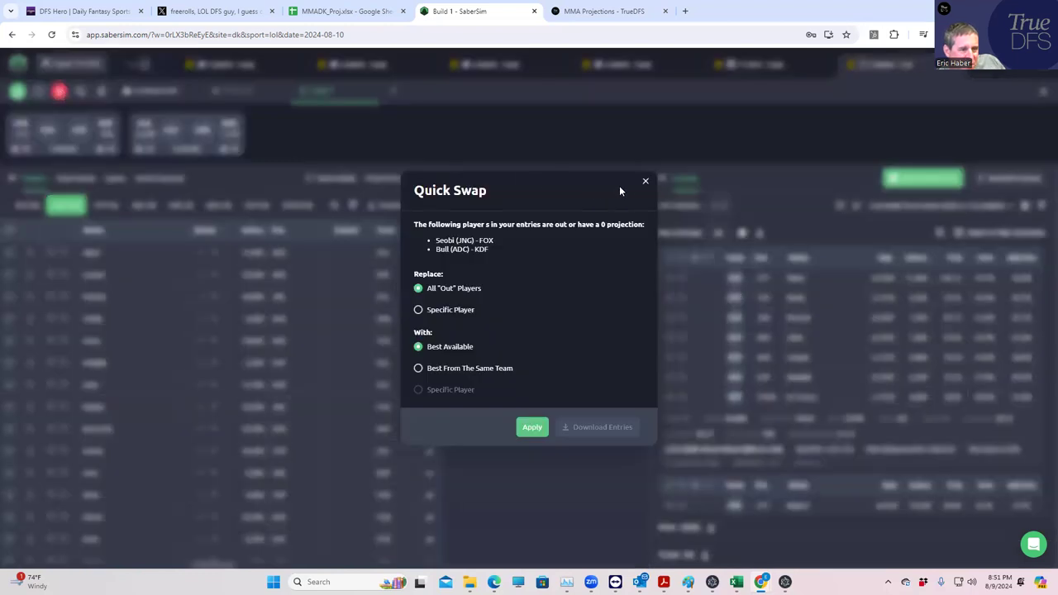
{"action": "left_click", "coordinate": [645, 182]}
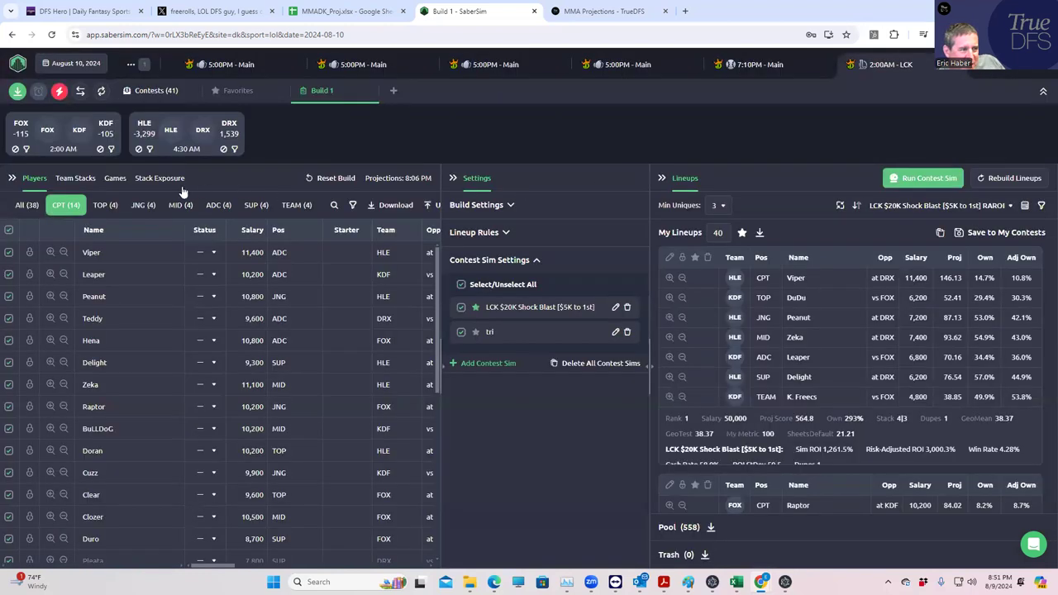
{"action": "scroll", "coordinate": [217, 343], "scroll_direction": "down", "scroll_amount": 1}
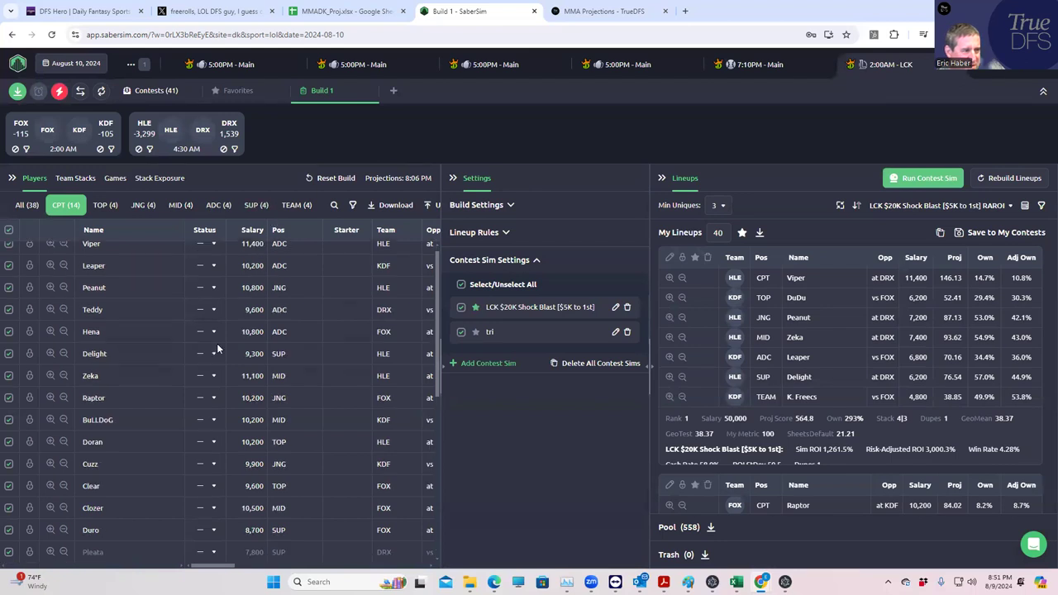
{"action": "scroll", "coordinate": [202, 377], "scroll_direction": "up", "scroll_amount": 1}
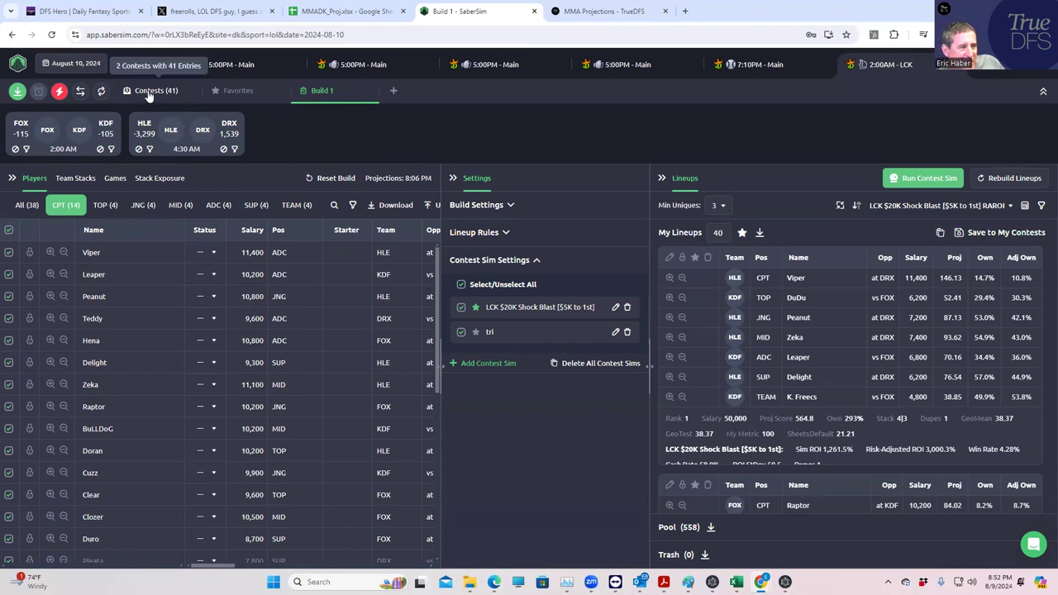
Step: Sort the lineups by the tri contest sim's RAROI
{"action": "left_click", "coordinate": [927, 207]}
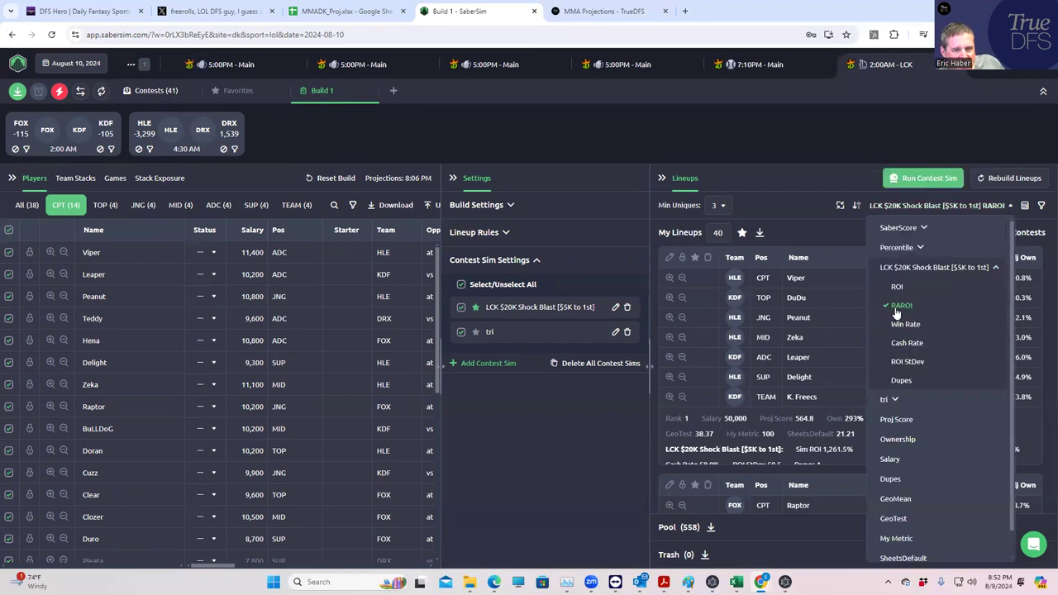
{"action": "left_click", "coordinate": [901, 399]}
{"action": "left_click", "coordinate": [898, 437]}
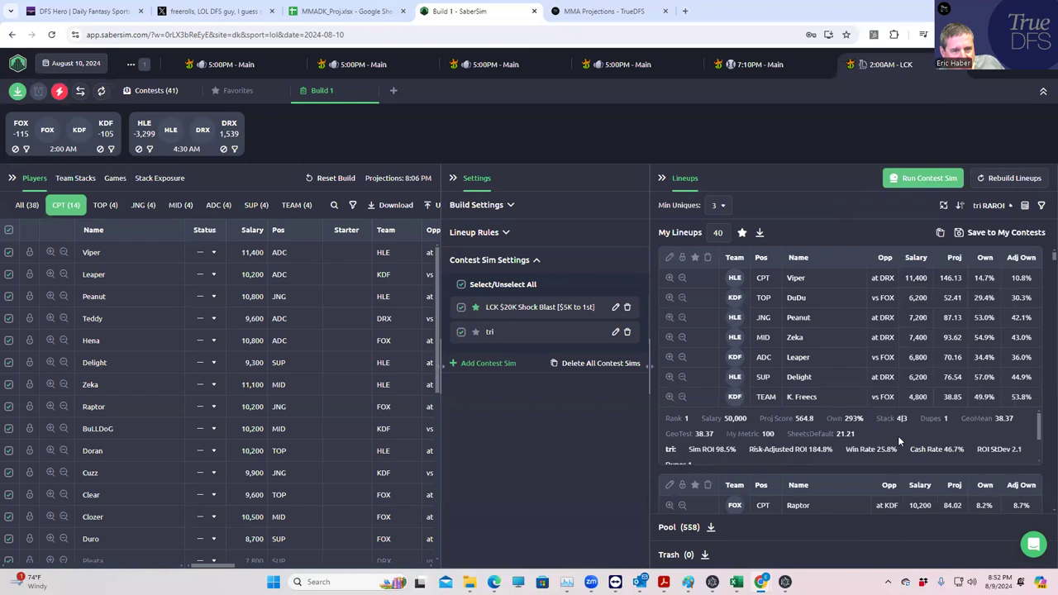
Step: Lower Min Uniques to 1 and scroll through the reranked lineups
{"action": "left_click", "coordinate": [716, 205]}
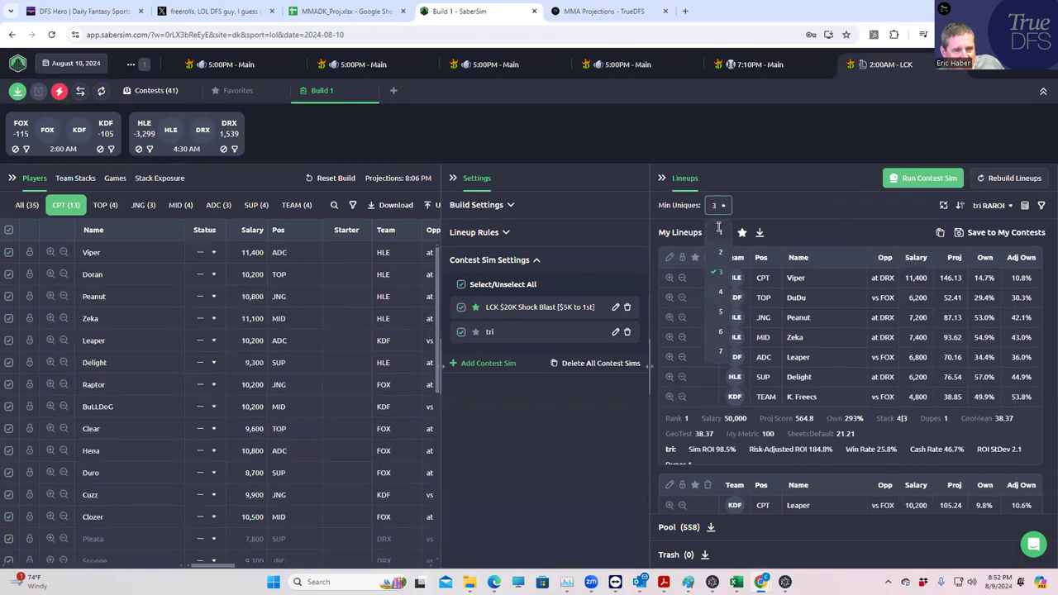
{"action": "left_click", "coordinate": [719, 228]}
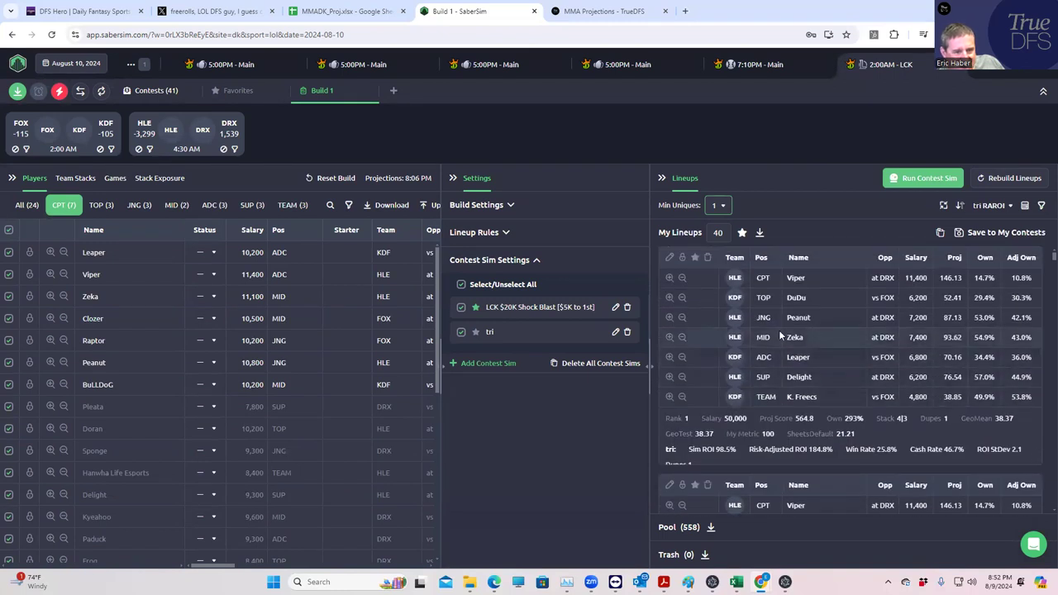
{"action": "scroll", "coordinate": [863, 472], "scroll_direction": "down", "scroll_amount": 2}
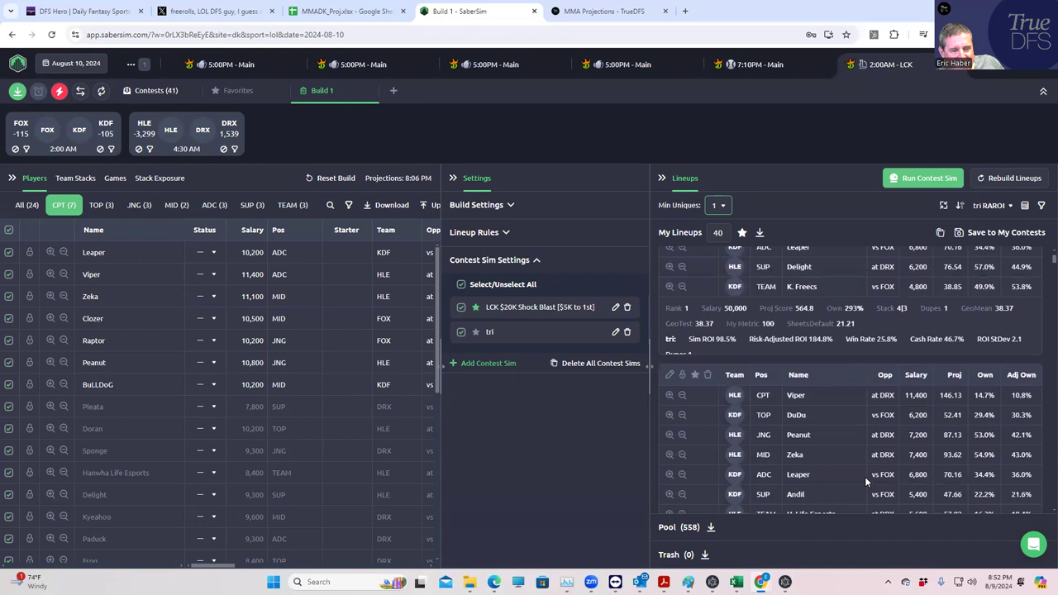
{"action": "scroll", "coordinate": [865, 470], "scroll_direction": "up", "scroll_amount": 2}
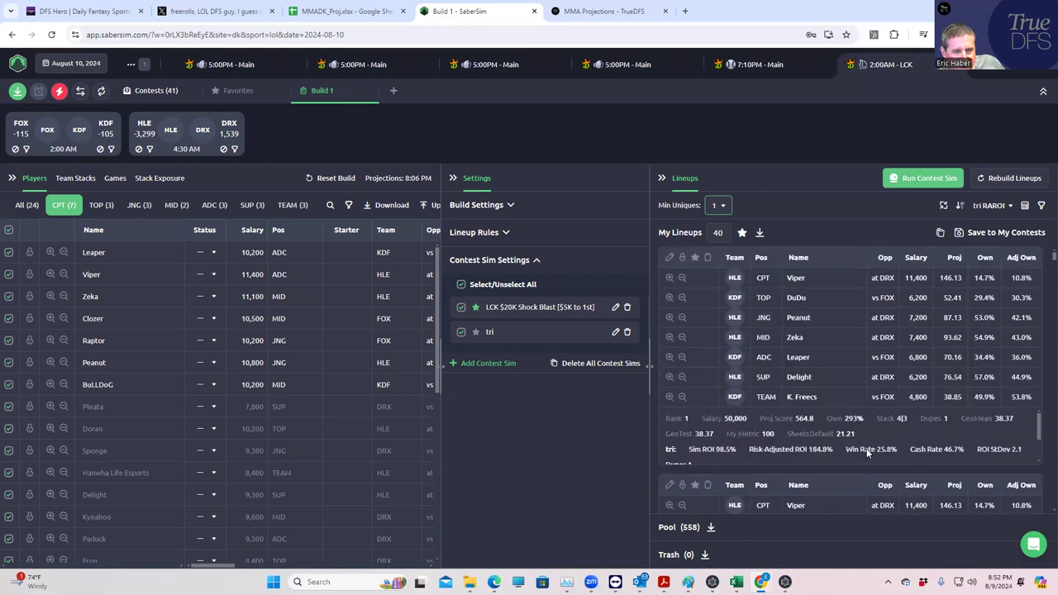
{"action": "scroll", "coordinate": [821, 430], "scroll_direction": "down", "scroll_amount": 2}
{"action": "scroll", "coordinate": [826, 426], "scroll_direction": "up", "scroll_amount": 2}
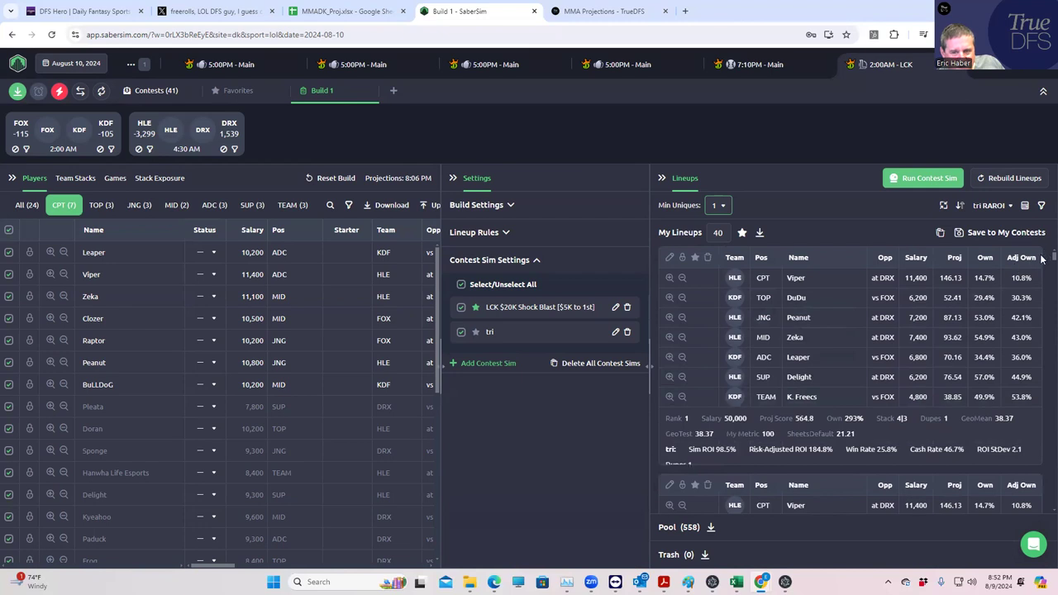
{"action": "left_click_drag", "start_coordinate": [1042, 259], "coordinate": [1042, 271]}
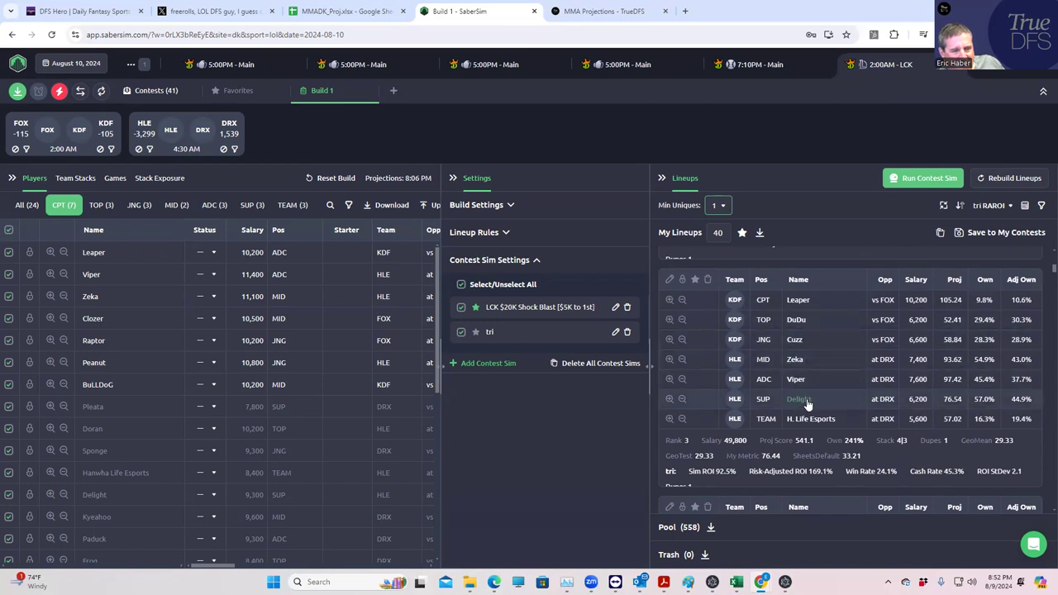
{"action": "scroll", "coordinate": [806, 402], "scroll_direction": "down", "scroll_amount": 2}
{"action": "scroll", "coordinate": [811, 399], "scroll_direction": "down", "scroll_amount": 1}
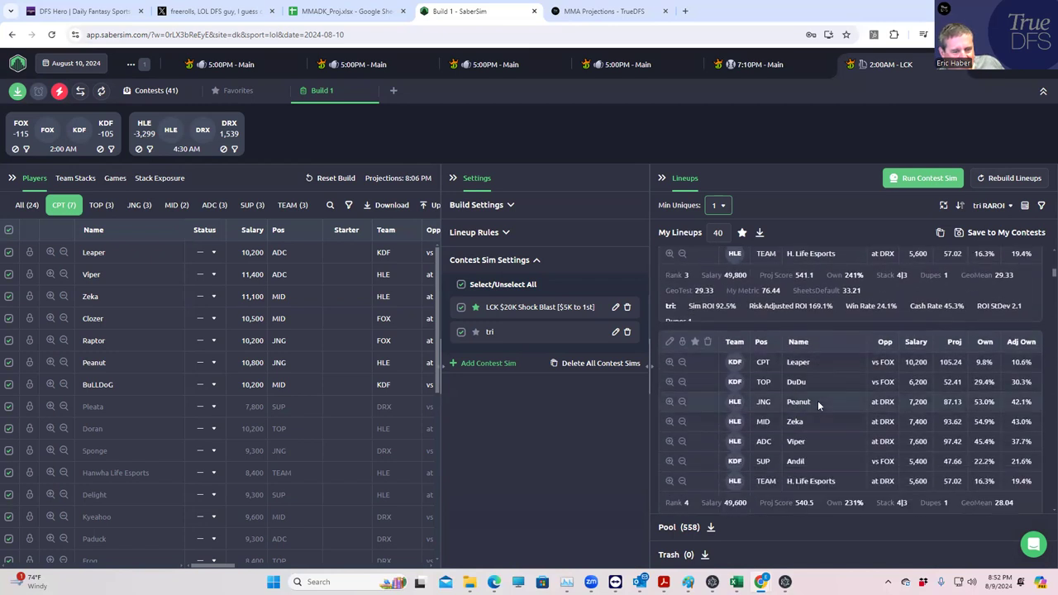
{"action": "scroll", "coordinate": [799, 406], "scroll_direction": "up", "scroll_amount": 2}
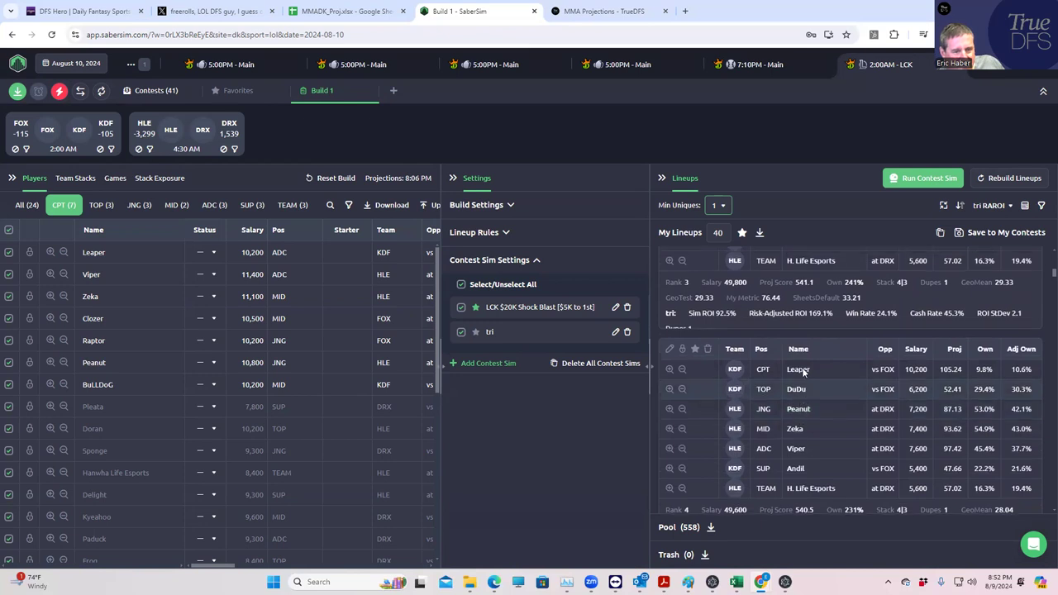
{"action": "scroll", "coordinate": [798, 327], "scroll_direction": "up", "scroll_amount": 6}
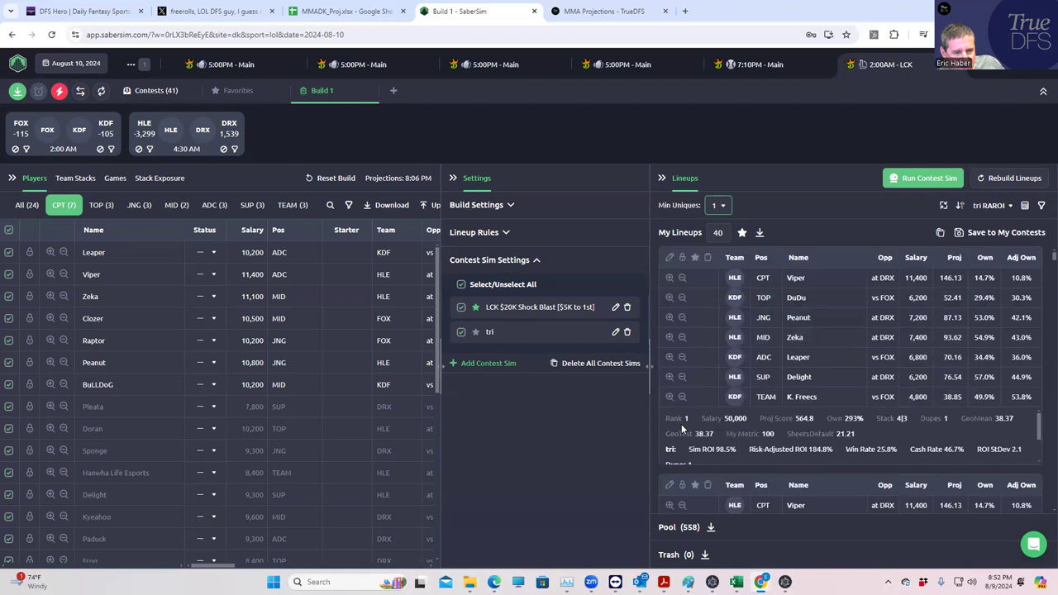
Step: Trash the top two lineups, leaving a Leaper-captained lineup first at 169.1%
{"action": "left_click", "coordinate": [708, 260]}
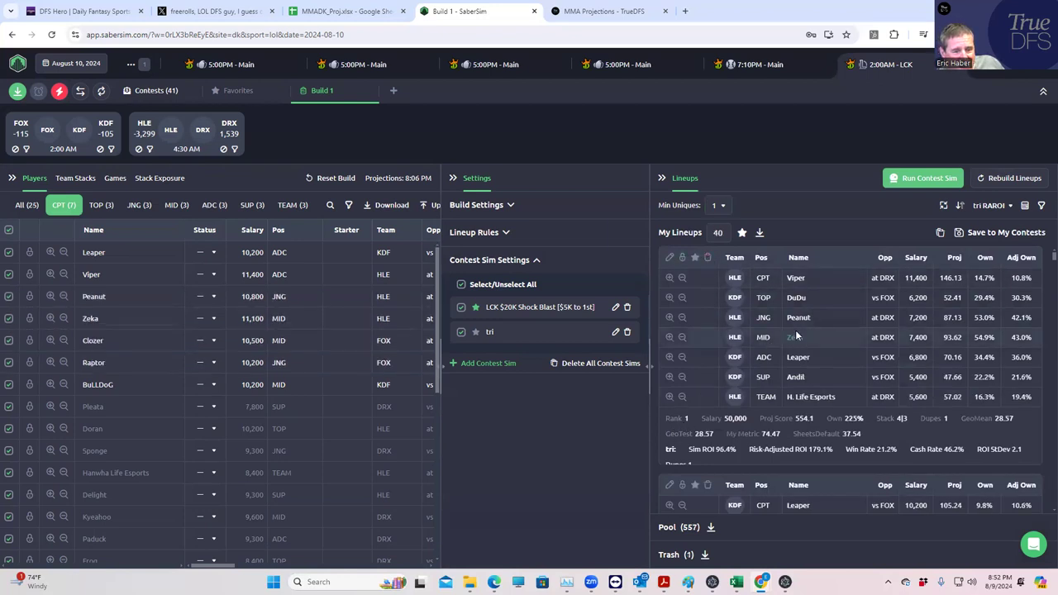
{"action": "left_click", "coordinate": [708, 260]}
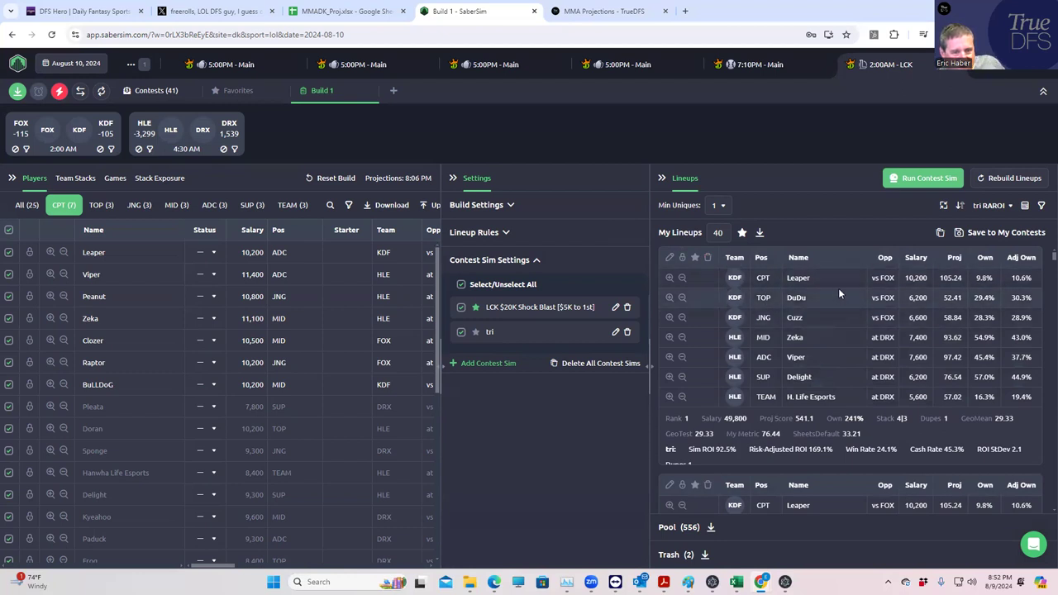
Step: Save the Build 1 lineup to the LCK $4.8K Triumphant Warrior contest only, replacing the Shock Blast selection
{"action": "left_click", "coordinate": [959, 237]}
{"action": "left_click", "coordinate": [358, 219]}
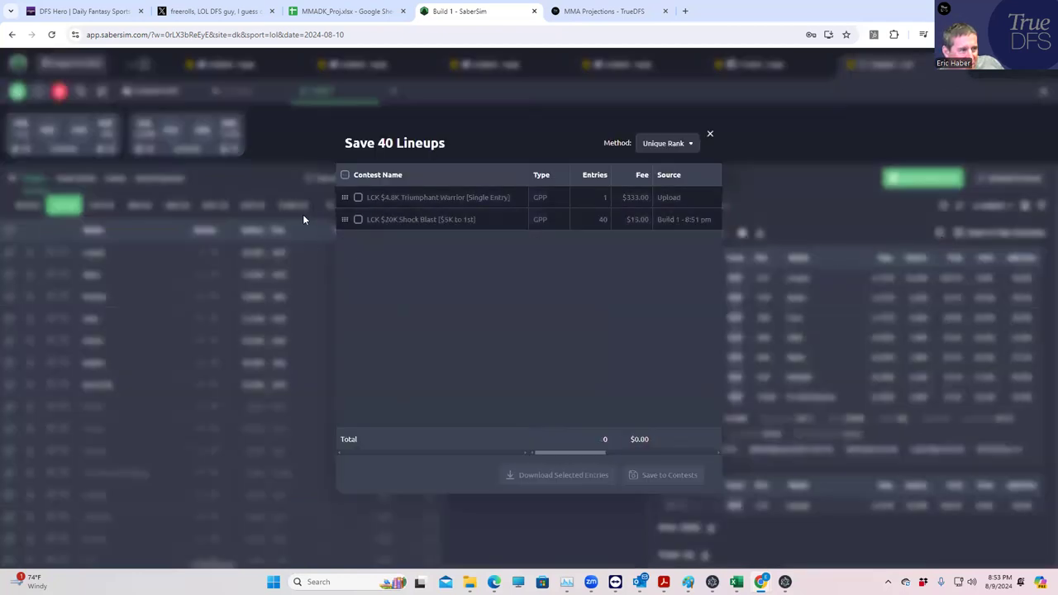
{"action": "left_click", "coordinate": [358, 198]}
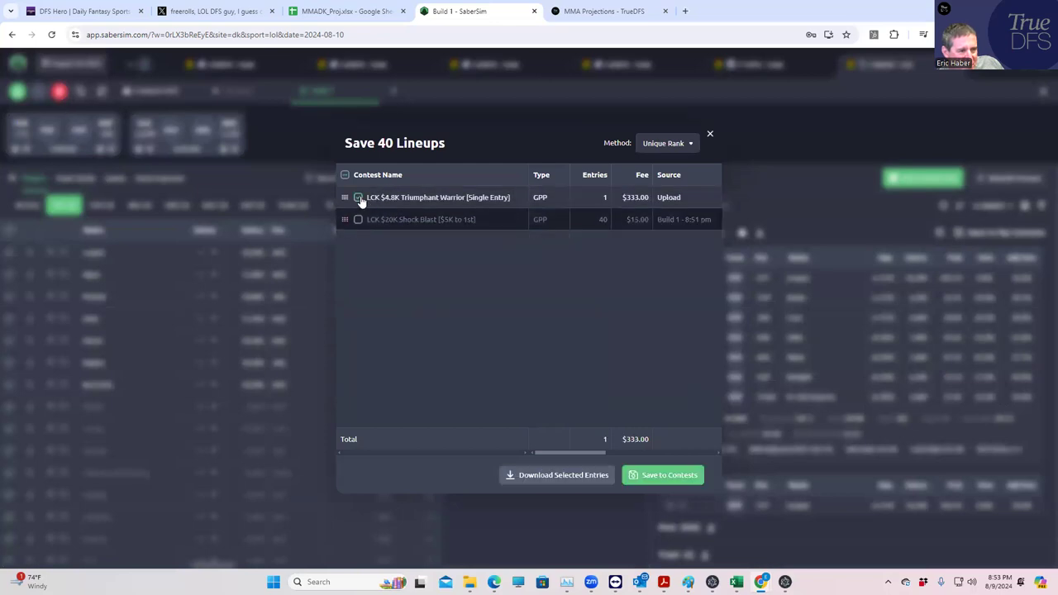
{"action": "left_click", "coordinate": [678, 478]}
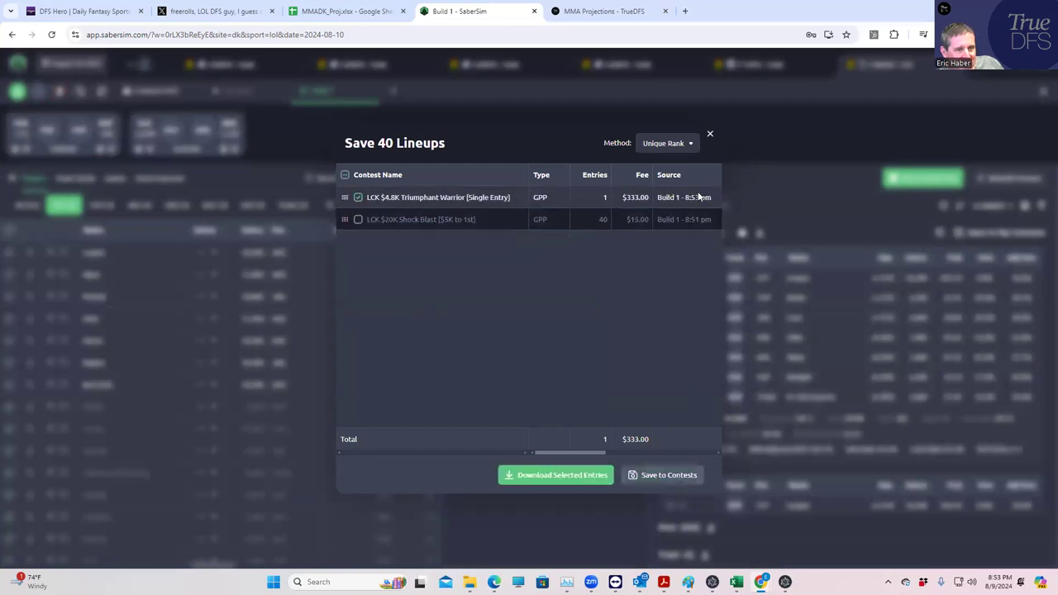
{"action": "left_click", "coordinate": [710, 135]}
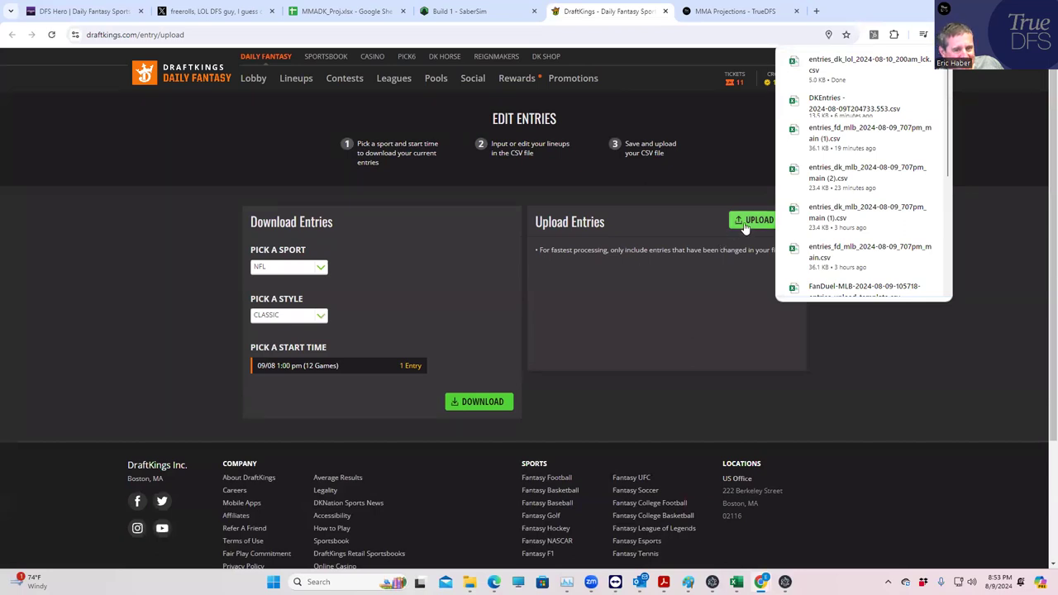
Step: Upload entries_dk_lol_2024-08-10_200am_lck.csv to DraftKings (41 of 41 accepted), then go to My Lineups
{"action": "left_click", "coordinate": [748, 223]}
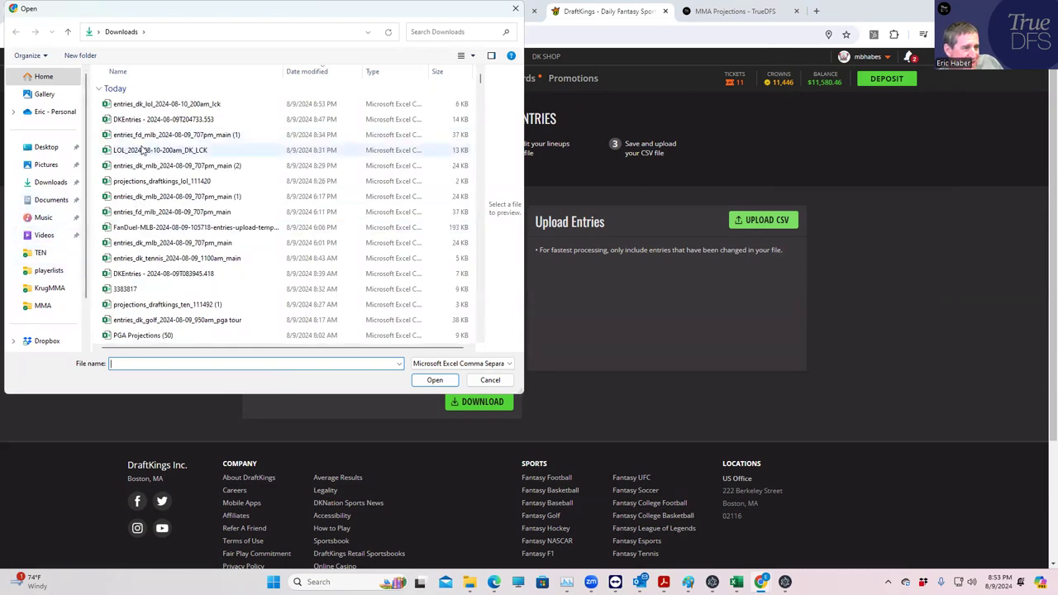
{"action": "left_click", "coordinate": [145, 104]}
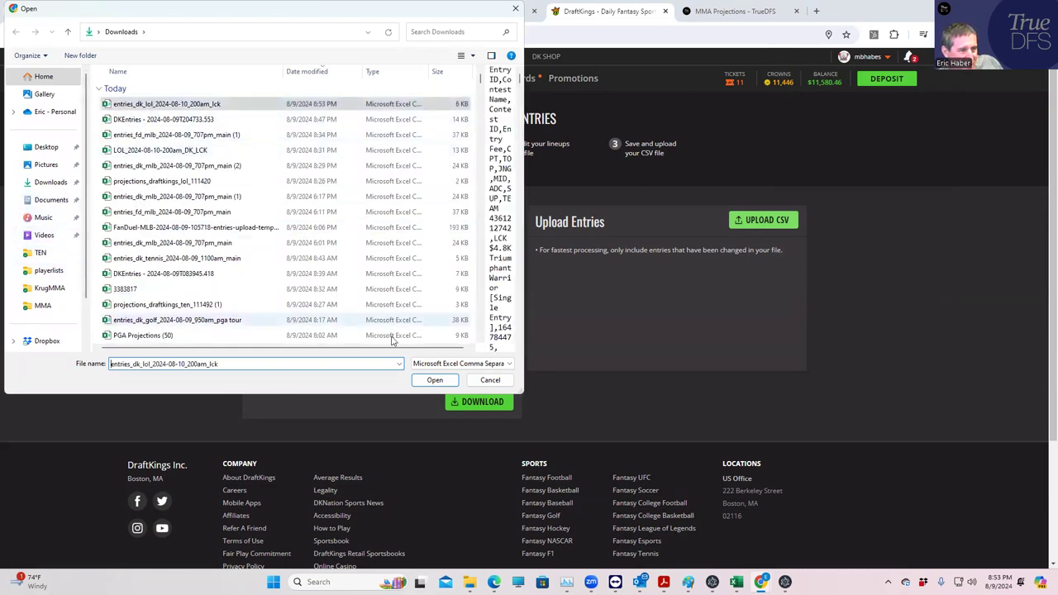
{"action": "left_click", "coordinate": [435, 380]}
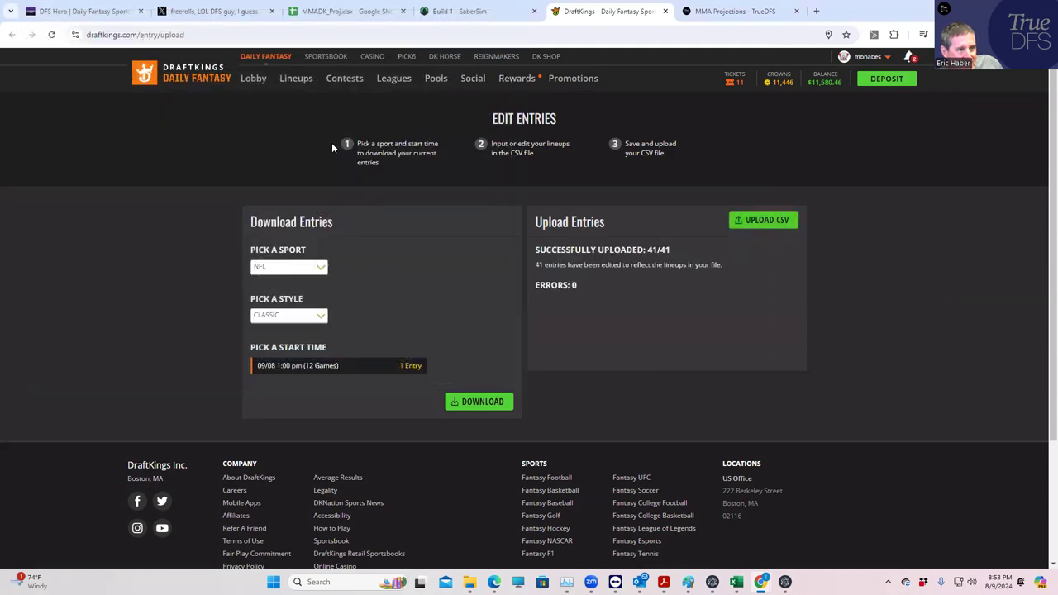
{"action": "left_click", "coordinate": [298, 80]}
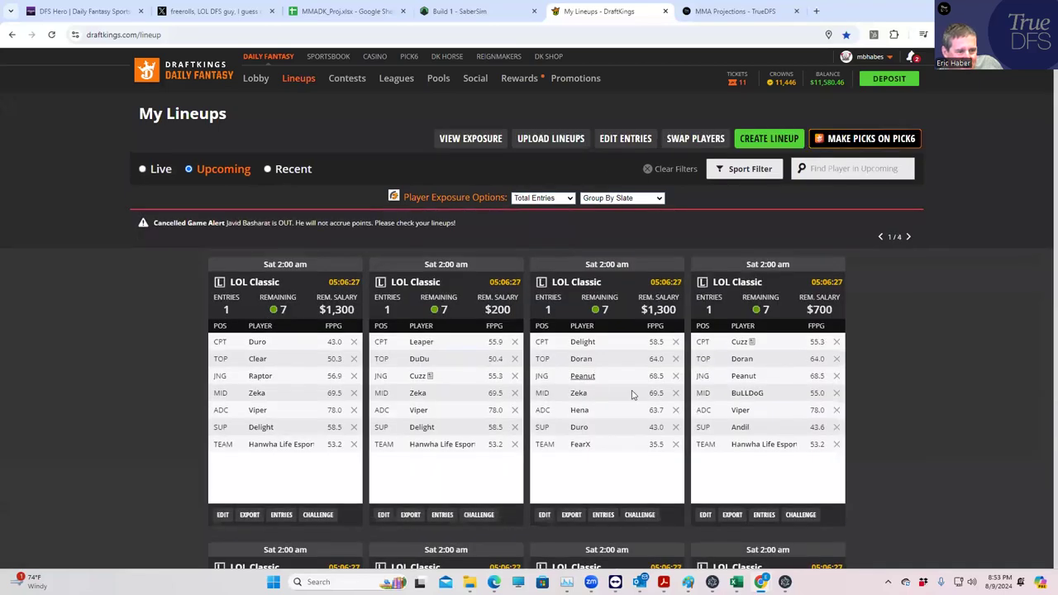
{"action": "scroll", "coordinate": [632, 394], "scroll_direction": "down", "scroll_amount": 5}
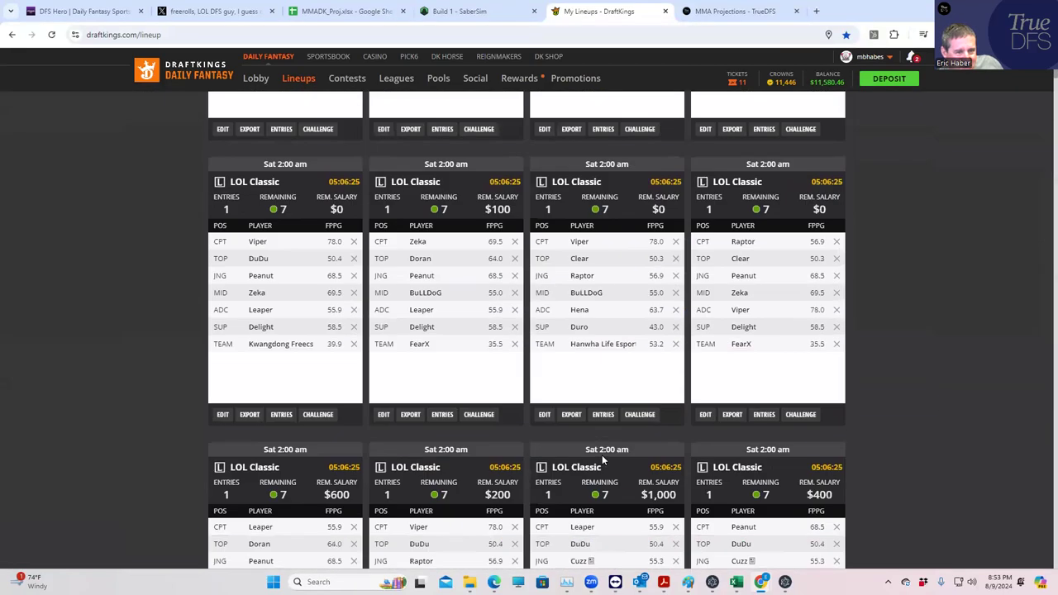
{"action": "scroll", "coordinate": [602, 460], "scroll_direction": "down", "scroll_amount": 2}
{"action": "scroll", "coordinate": [609, 441], "scroll_direction": "up", "scroll_amount": 2}
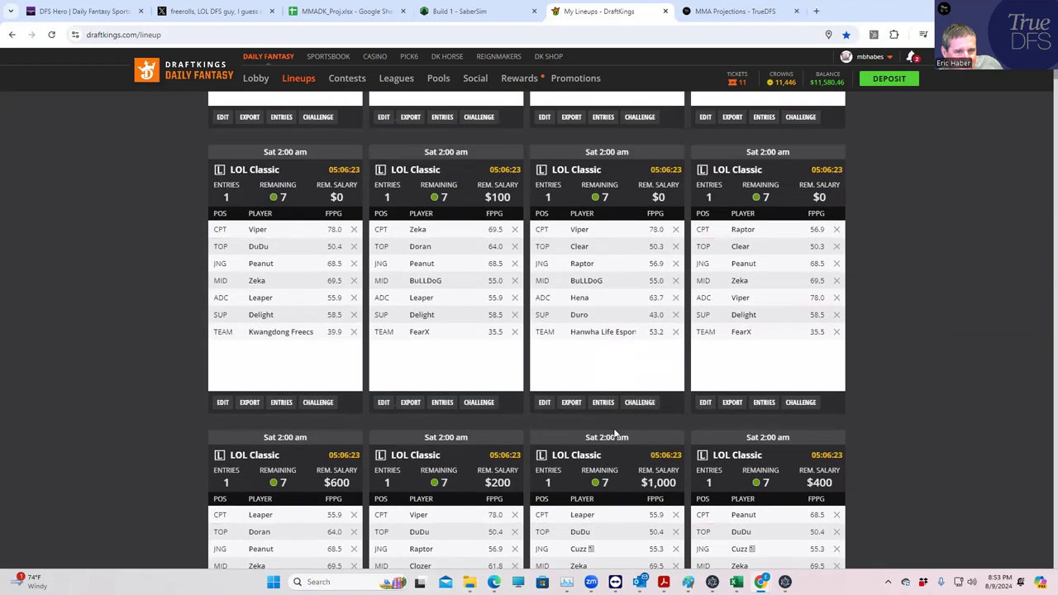
{"action": "left_click", "coordinate": [764, 418]}
{"action": "left_click", "coordinate": [782, 343]}
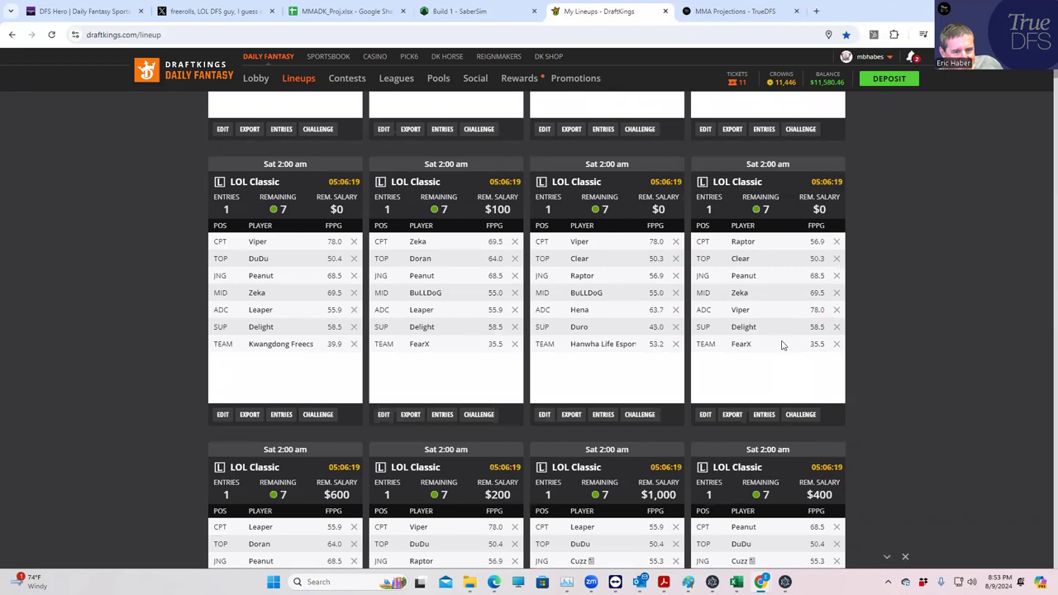
{"action": "left_click", "coordinate": [705, 414]}
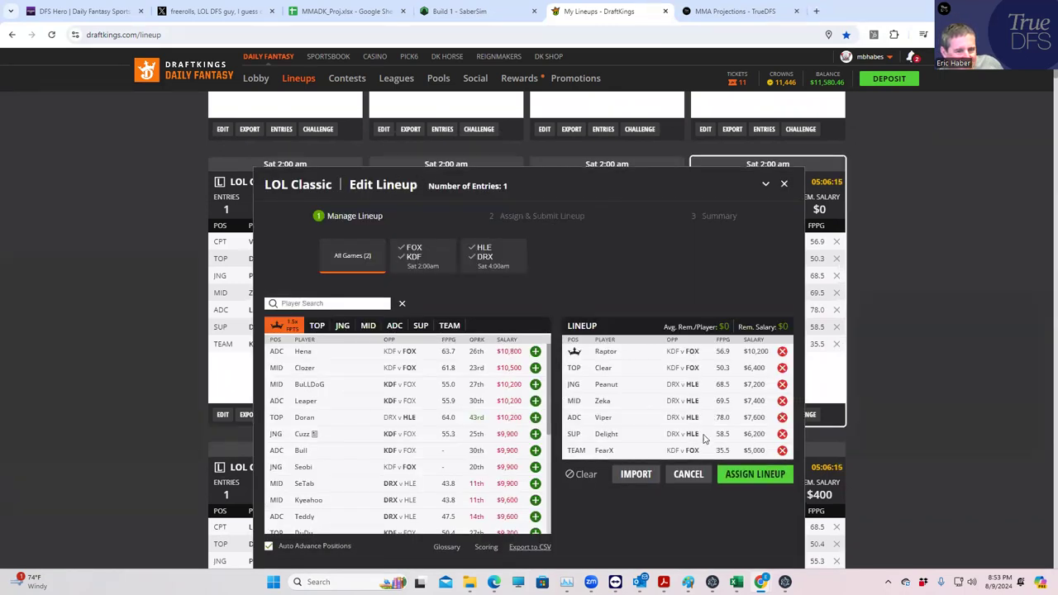
{"action": "left_click", "coordinate": [784, 181]}
{"action": "scroll", "coordinate": [621, 439], "scroll_direction": "down", "scroll_amount": 5}
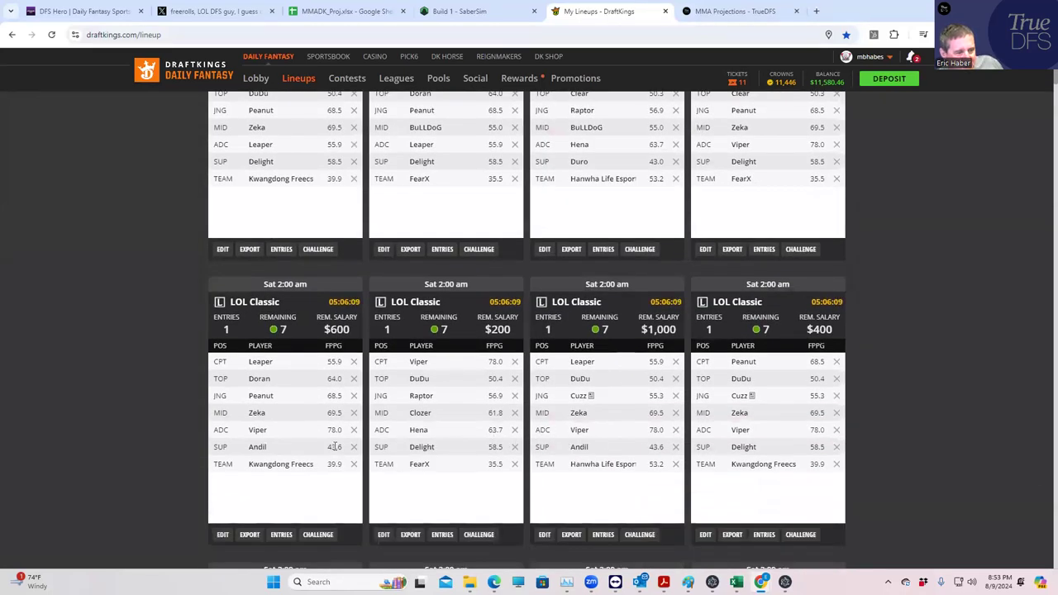
{"action": "scroll", "coordinate": [334, 447], "scroll_direction": "down", "scroll_amount": 1}
{"action": "scroll", "coordinate": [397, 442], "scroll_direction": "up", "scroll_amount": 1}
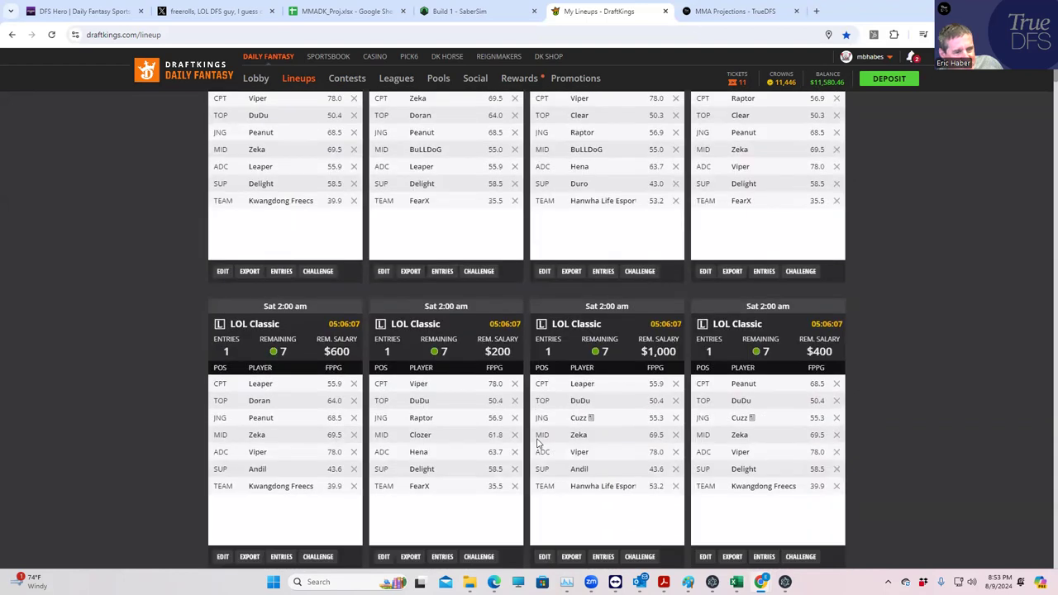
{"action": "scroll", "coordinate": [626, 435], "scroll_direction": "down", "scroll_amount": 4}
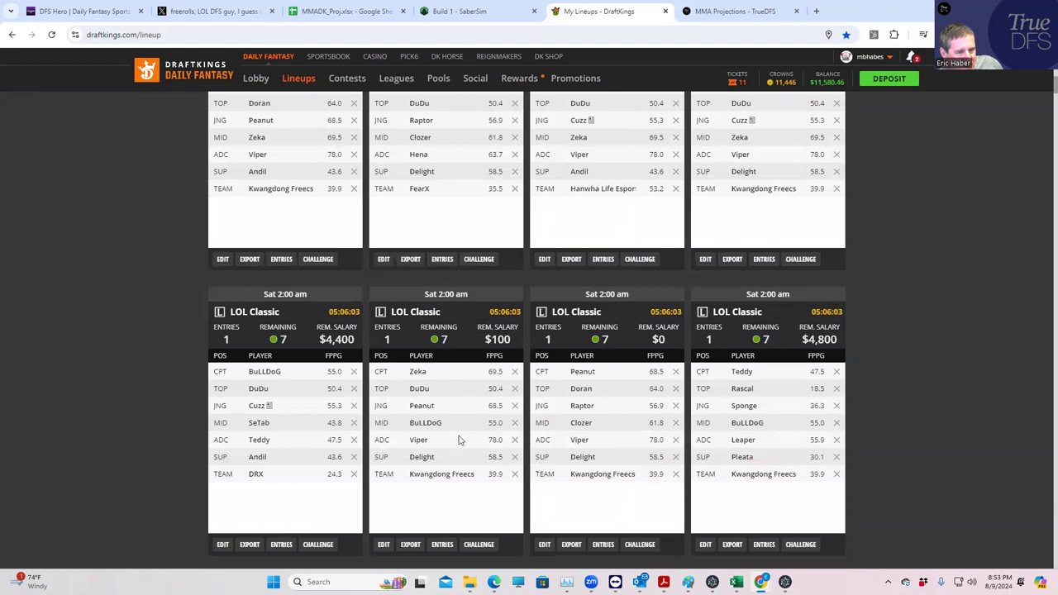
{"action": "scroll", "coordinate": [460, 440], "scroll_direction": "up", "scroll_amount": 15}
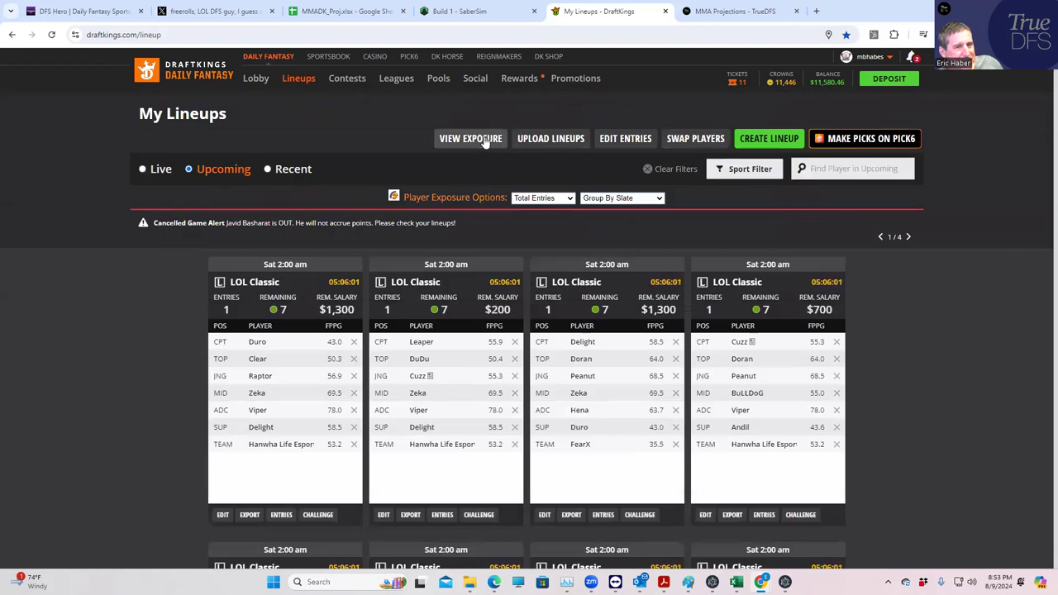
Step: Back in SaberSim, sort the lineups by LCK $20K Shock Blast RAROI
{"action": "left_click", "coordinate": [480, 13]}
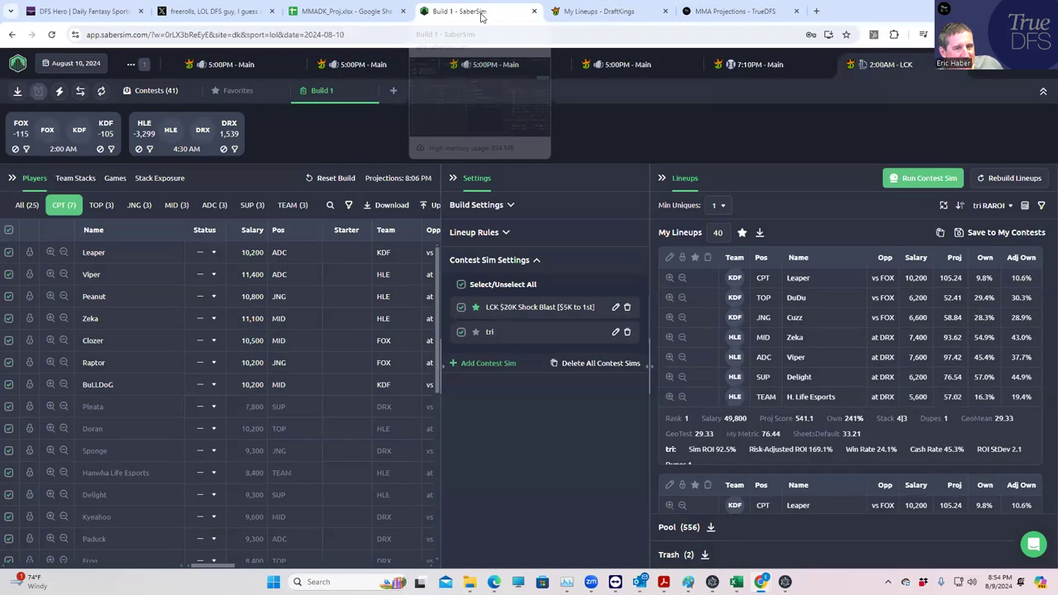
{"action": "left_click", "coordinate": [988, 206]}
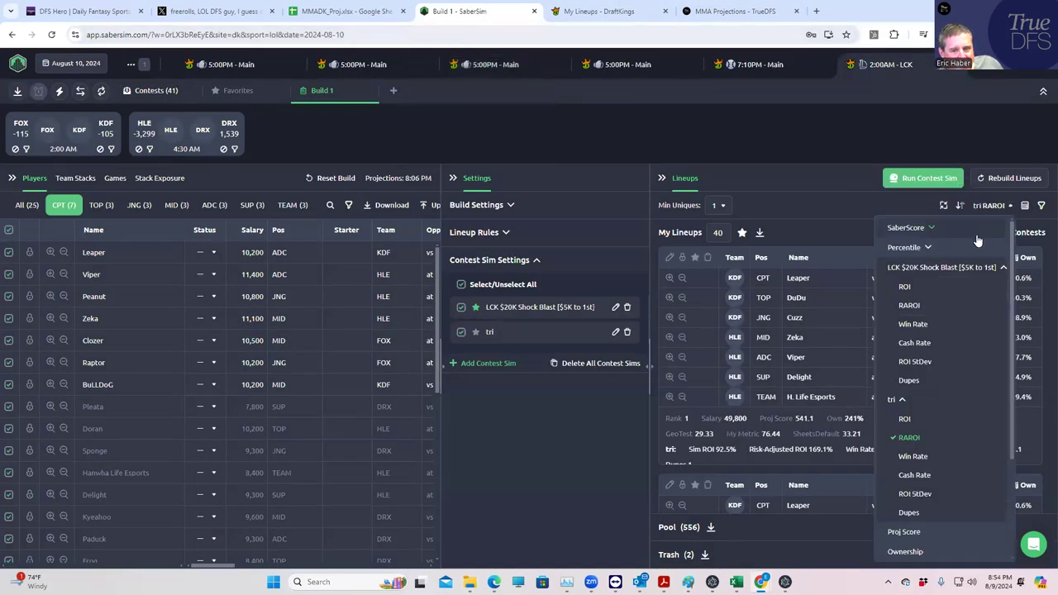
{"action": "left_click", "coordinate": [908, 305]}
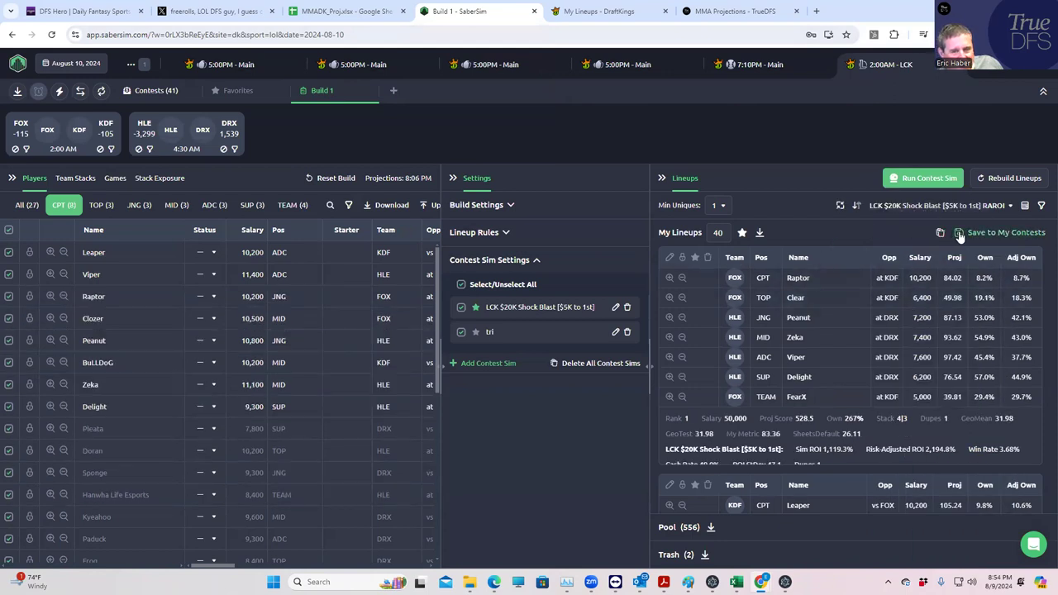
Step: Add and save a lineup filter keeping only lineups with GeoMean less than 29
{"action": "left_click", "coordinate": [1040, 207]}
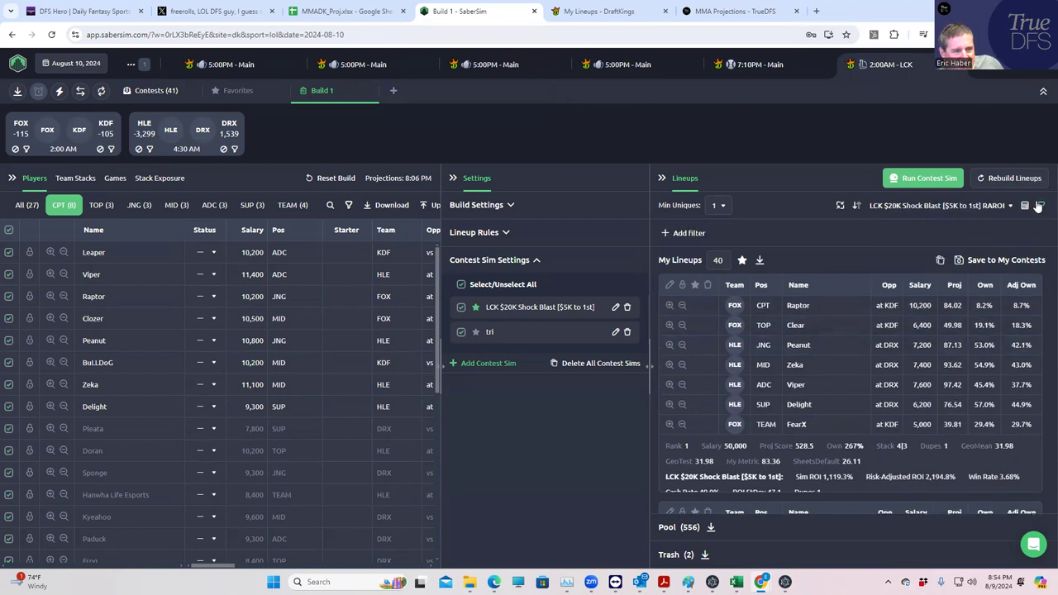
{"action": "left_click", "coordinate": [674, 233]}
{"action": "left_click", "coordinate": [431, 297]}
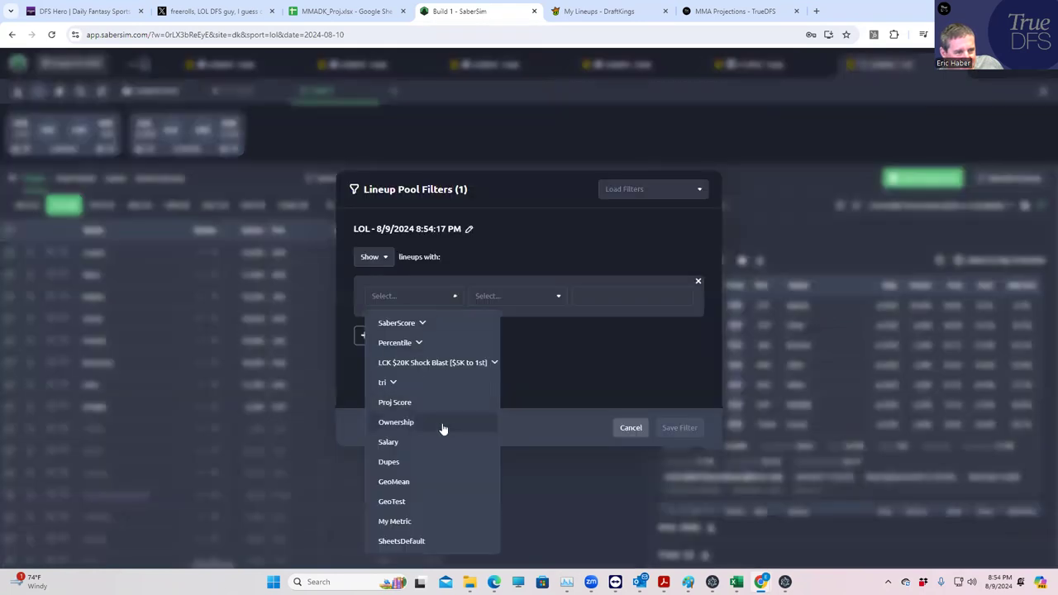
{"action": "left_click", "coordinate": [401, 482]}
{"action": "left_click", "coordinate": [523, 301]}
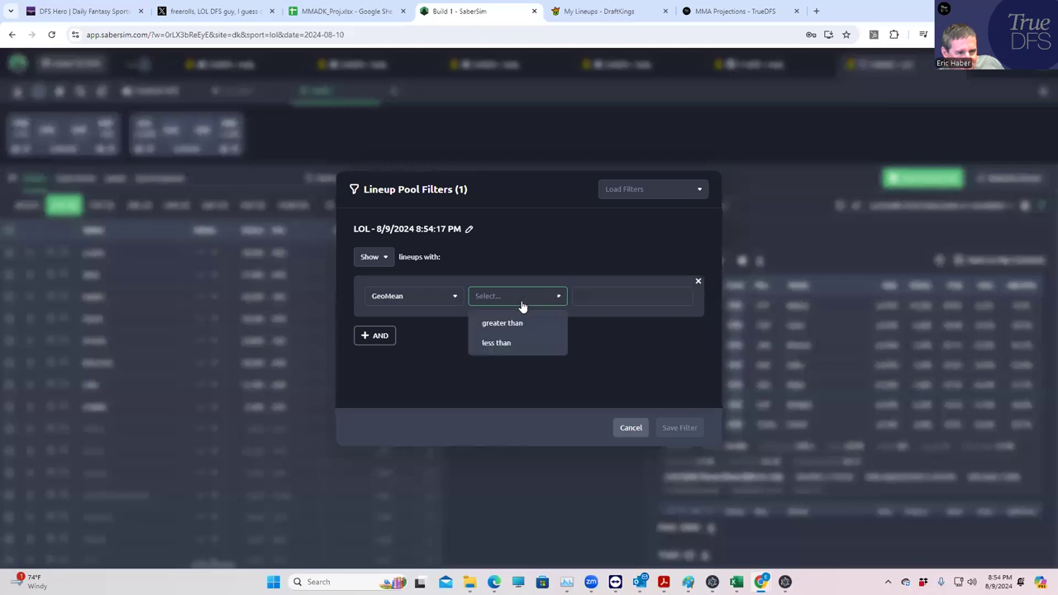
{"action": "left_click", "coordinate": [499, 349]}
{"action": "left_click", "coordinate": [616, 295]}
{"action": "type", "text": "29"}
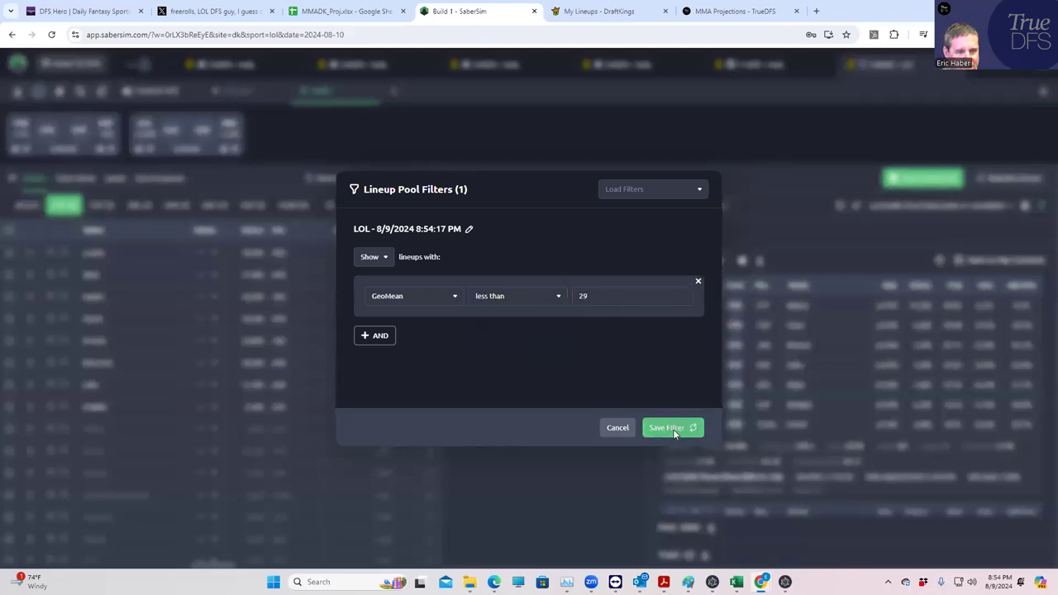
{"action": "left_click", "coordinate": [677, 429]}
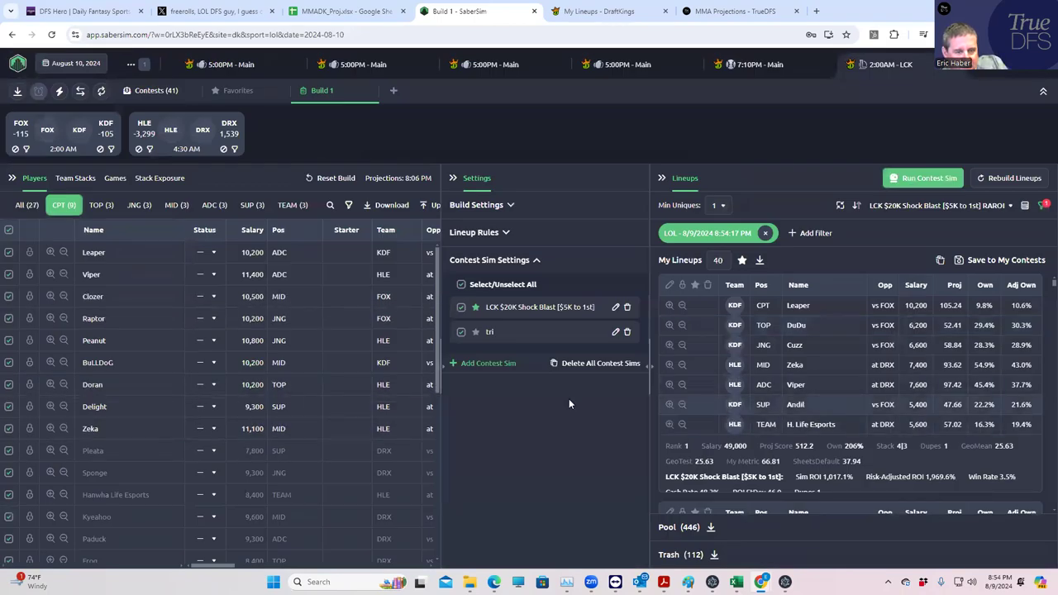
Step: Show Team Stacks exposures and edit the LCK $20K Shock Blast sim (Build 1 field, size 1568)
{"action": "left_click", "coordinate": [75, 177]}
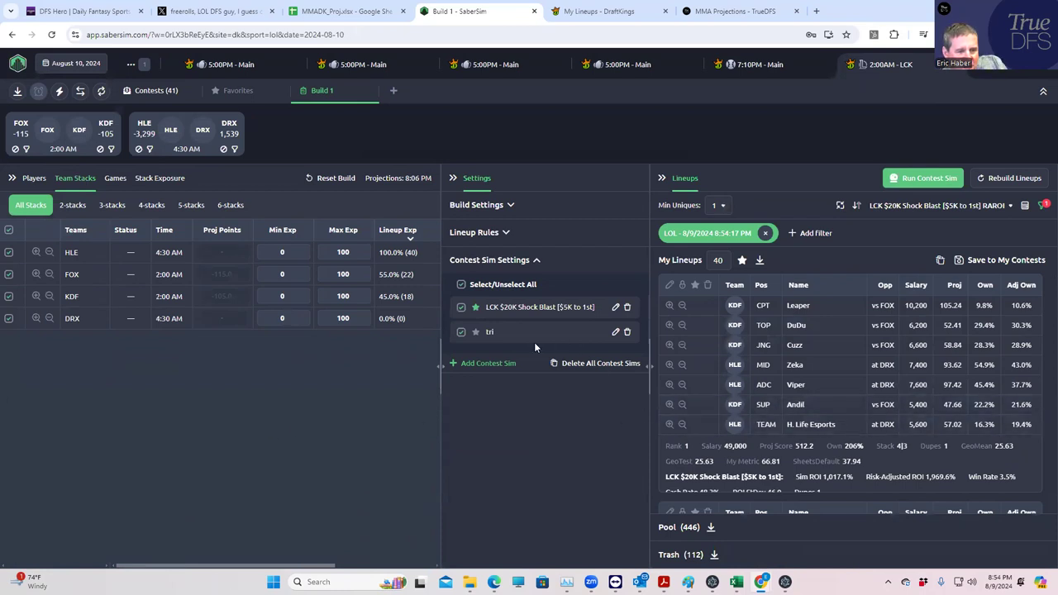
{"action": "left_click", "coordinate": [614, 307]}
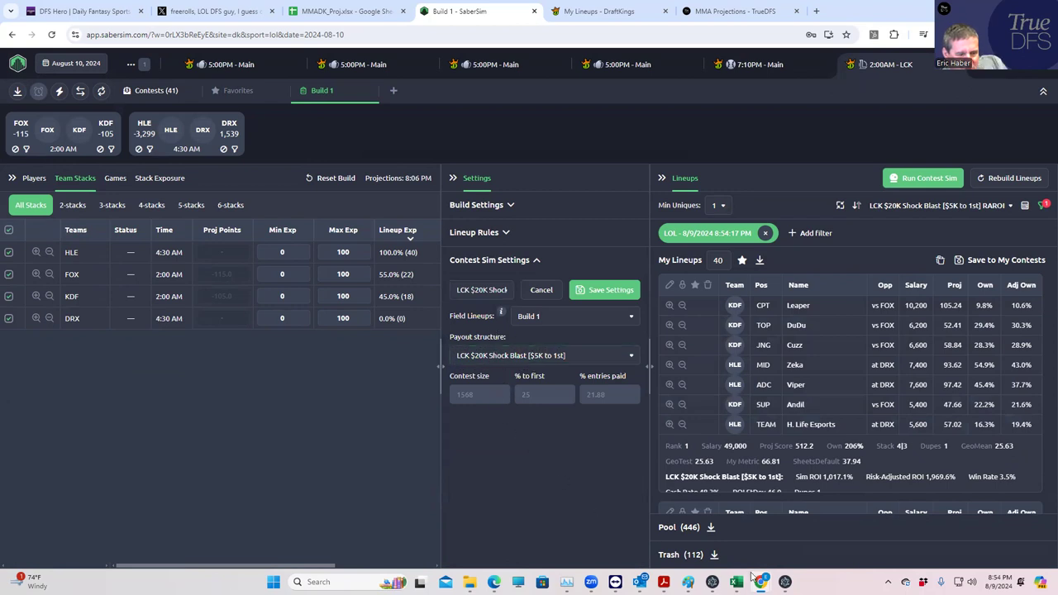
{"action": "mouse_move", "coordinate": [748, 578]}
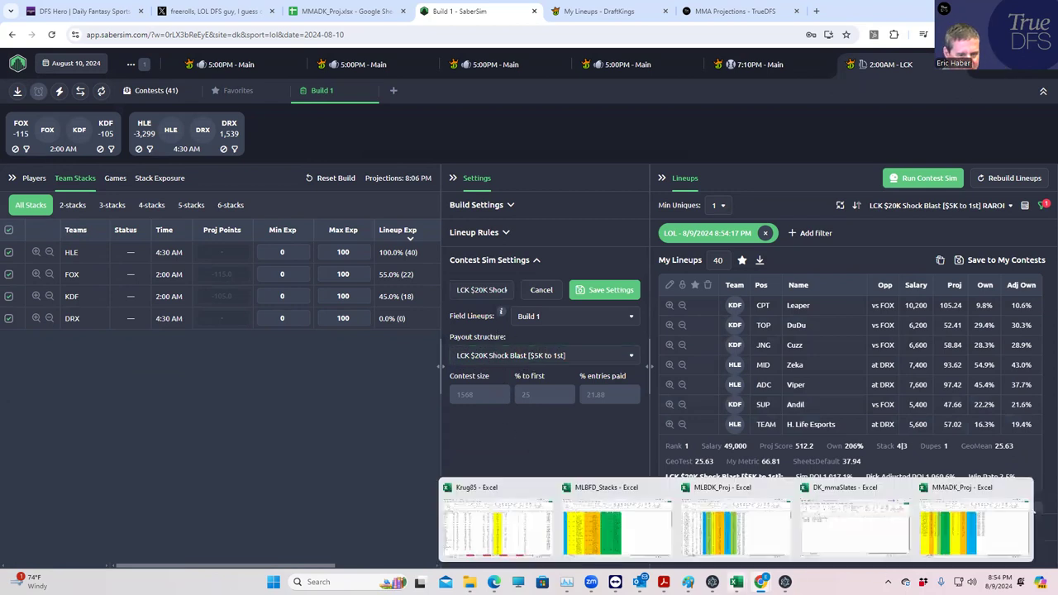
{"action": "left_click", "coordinate": [941, 582]}
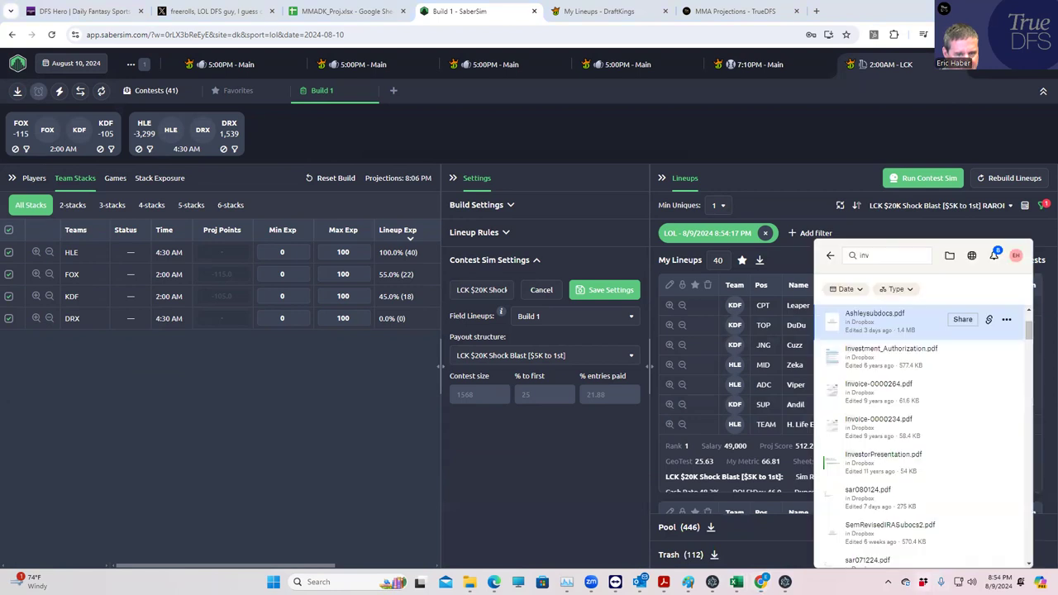
{"action": "left_click", "coordinate": [831, 255]}
{"action": "left_click", "coordinate": [865, 257]}
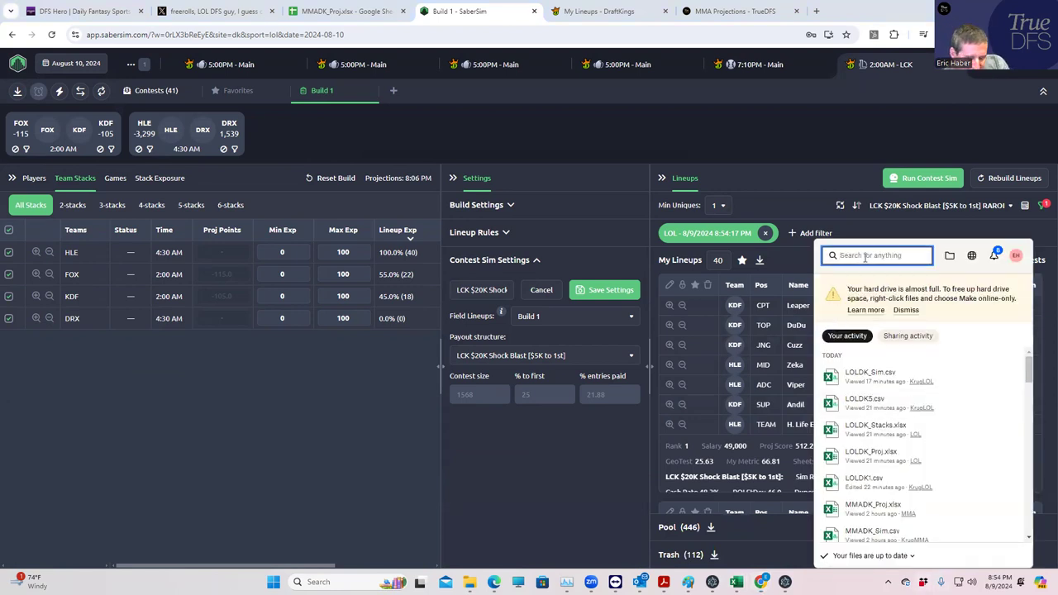
{"action": "type", "text": "geo"}
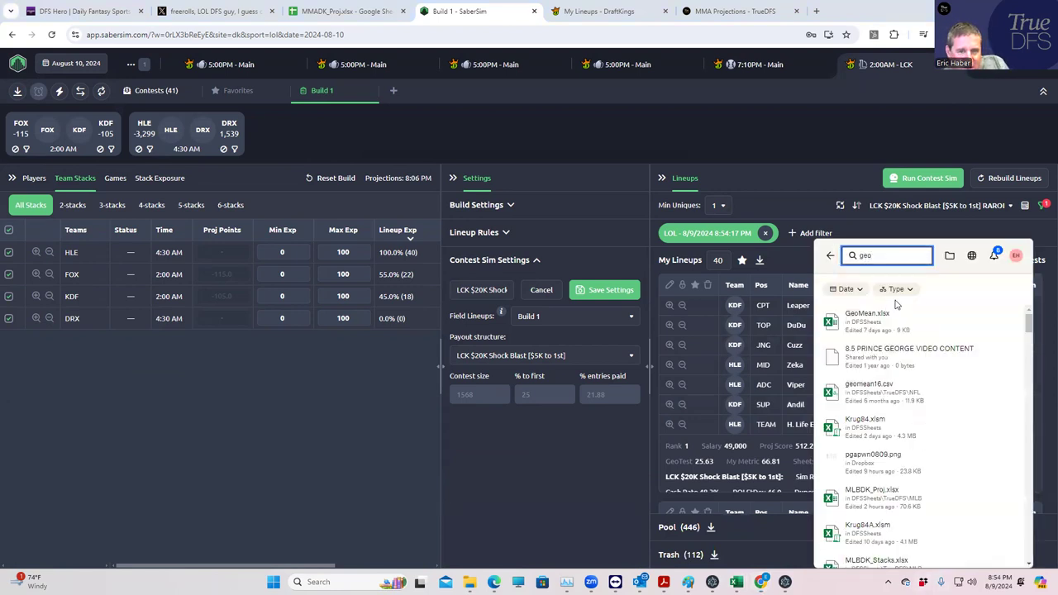
{"action": "left_click", "coordinate": [875, 317]}
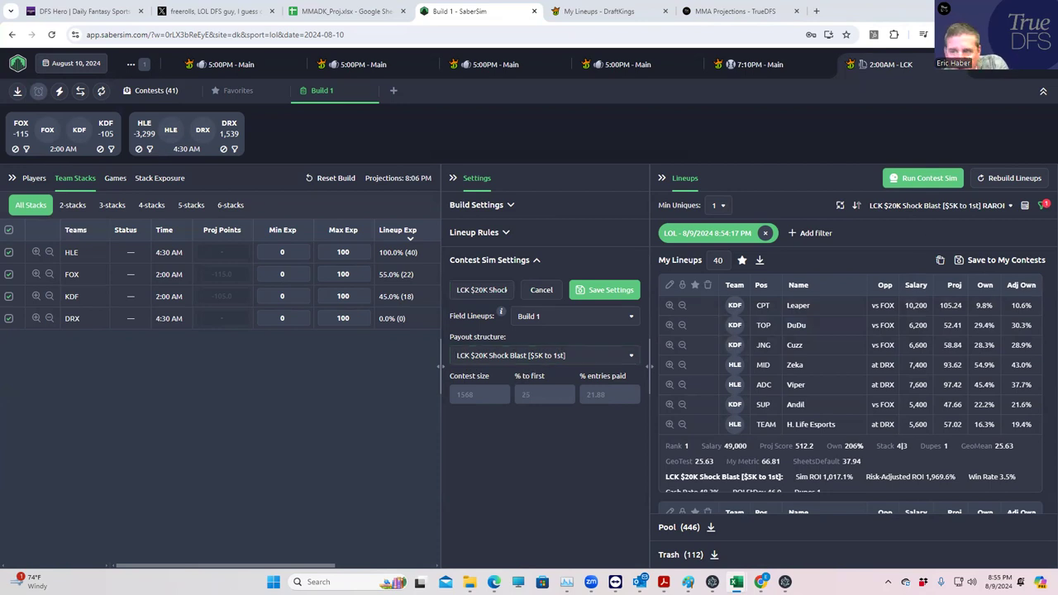
{"action": "scroll", "coordinate": [828, 428], "scroll_direction": "down", "scroll_amount": 3}
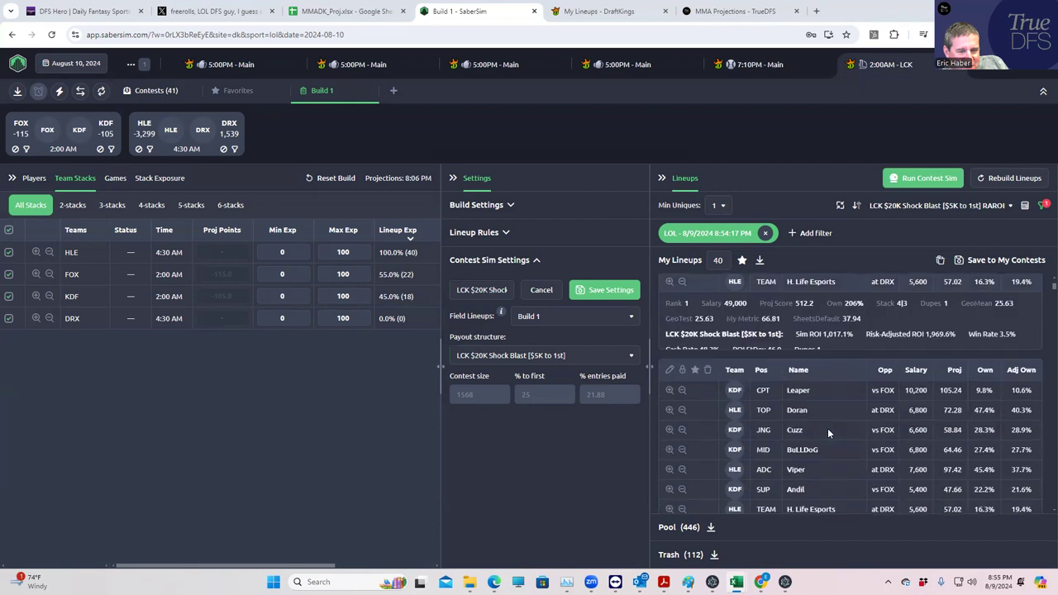
{"action": "scroll", "coordinate": [824, 372], "scroll_direction": "up", "scroll_amount": 3}
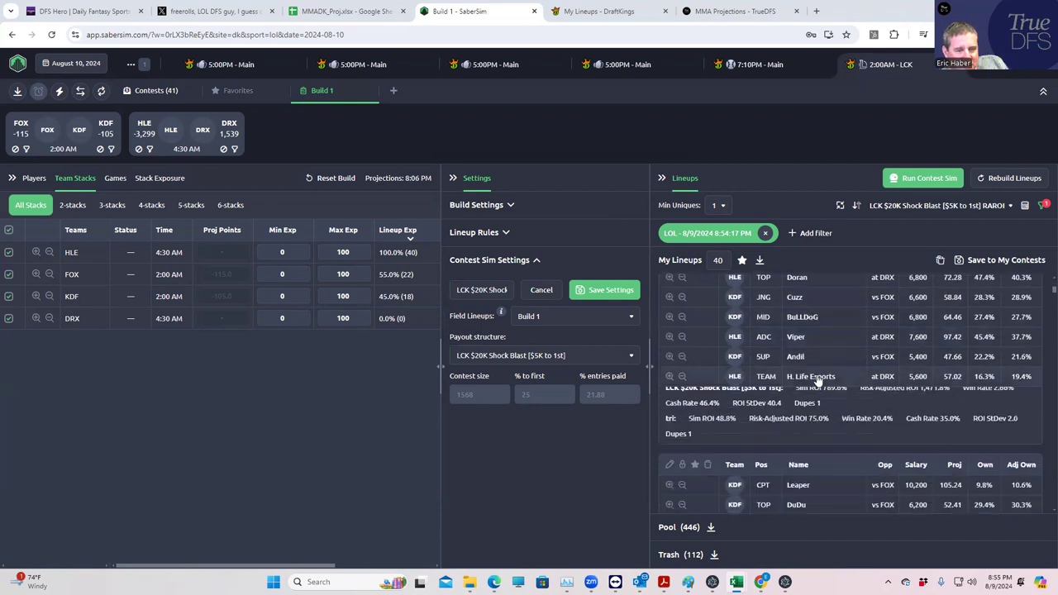